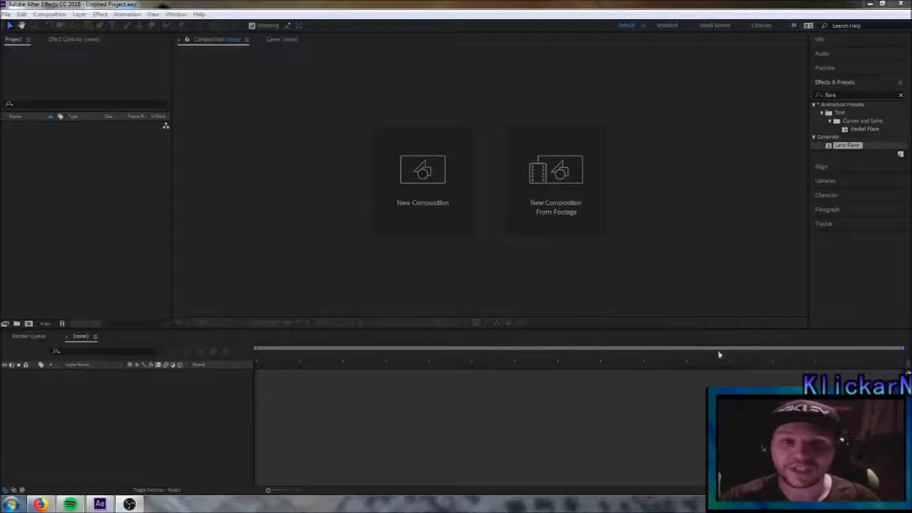
Create a composition named "light" at 1920 x 1080, 30 frames per second, with a 10-second duration
left_click(412, 208)
type("lla")
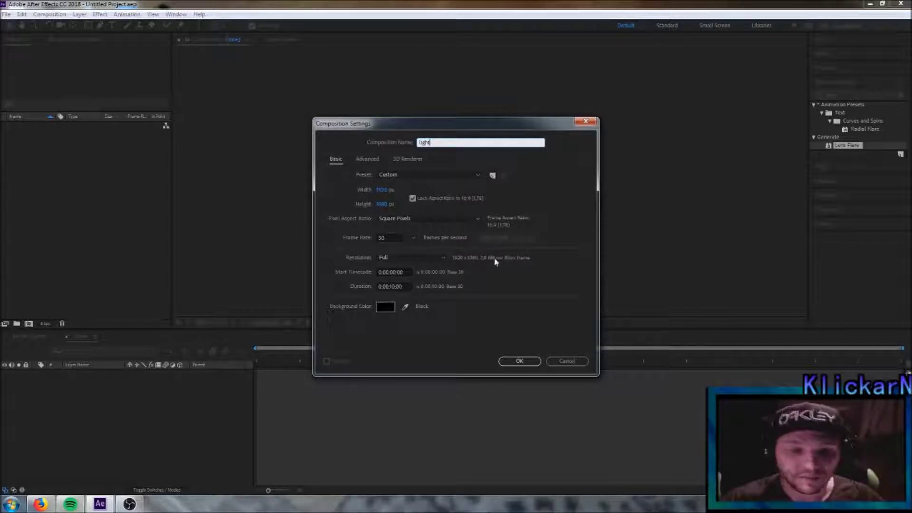
left_click(516, 362)
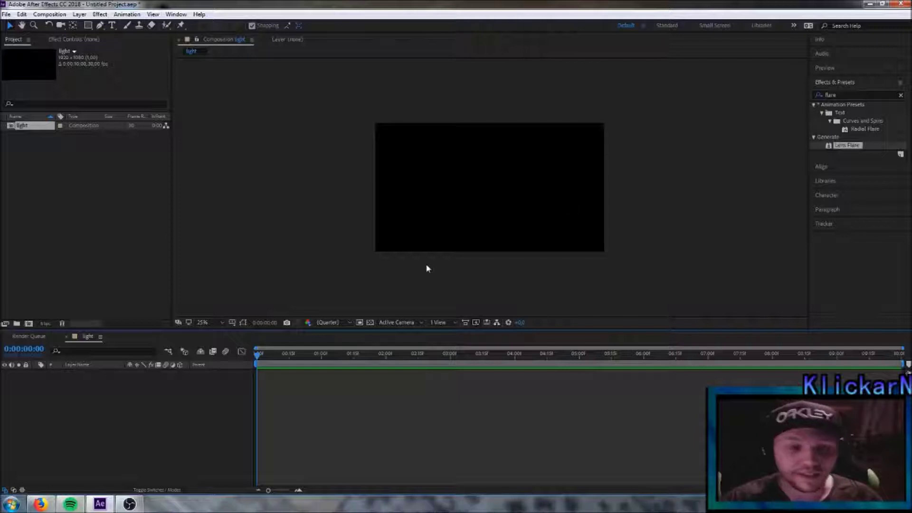
Add a text layer reading "Name", enlarge it slightly and move it to the middle of the frame
right_click(153, 408)
mouse_move(187, 300)
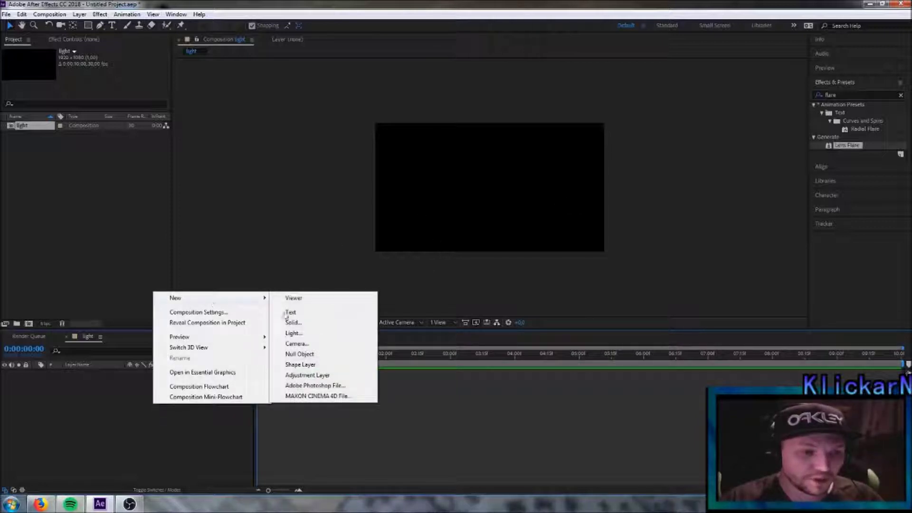
left_click(307, 313)
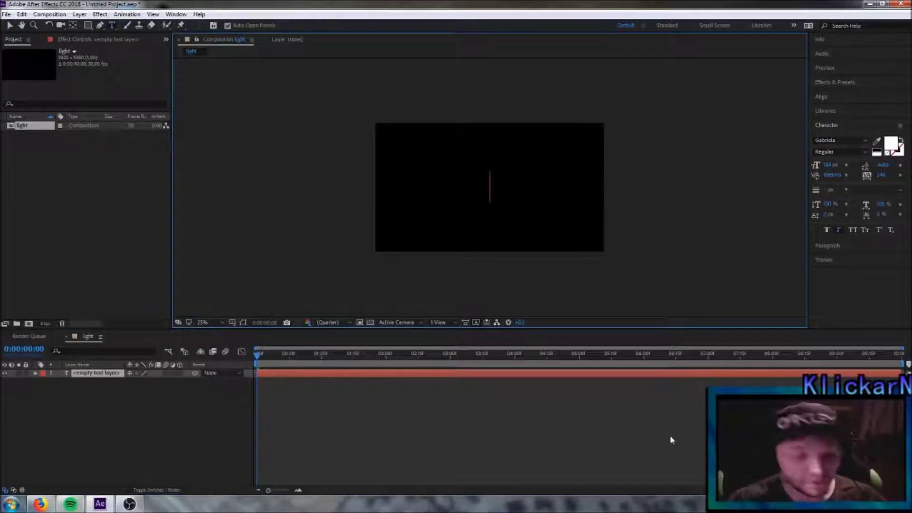
type("Name")
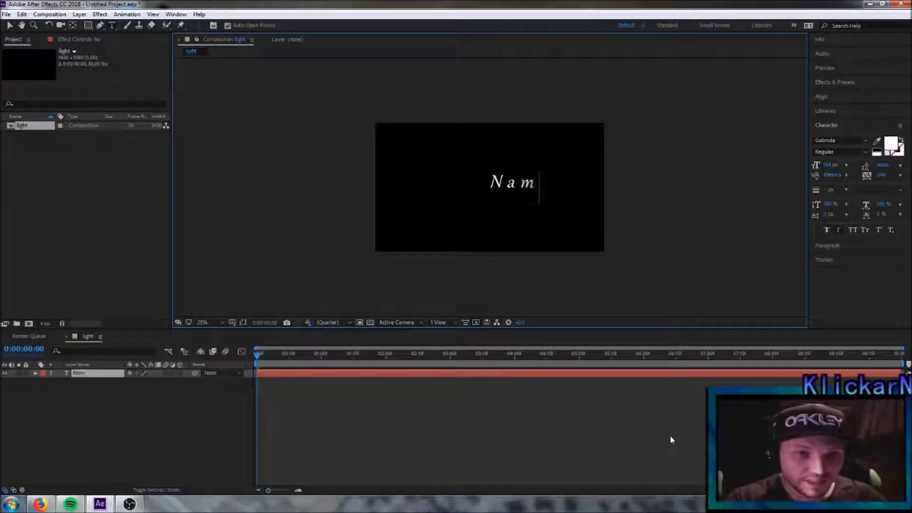
left_click(9, 26)
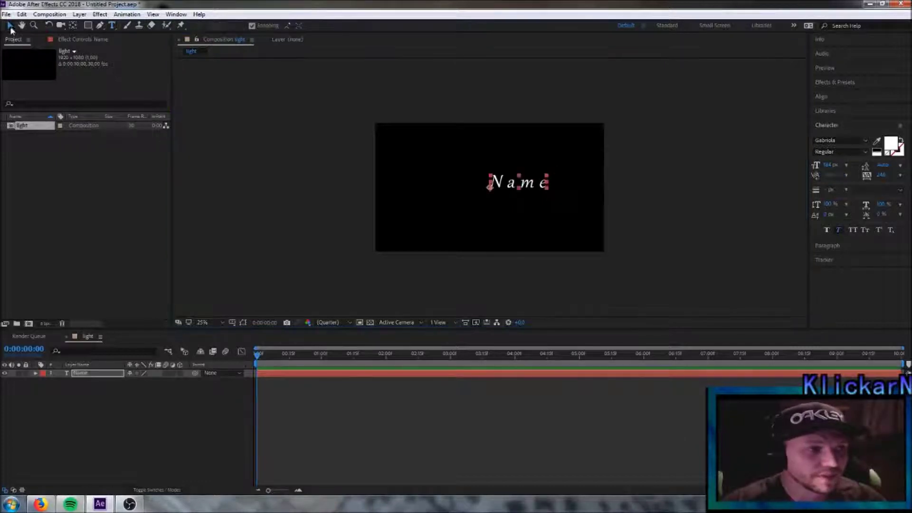
mouse_move(517, 190)
left_mouse_down()
mouse_move(488, 189)
mouse_move(523, 182)
left_mouse_up()
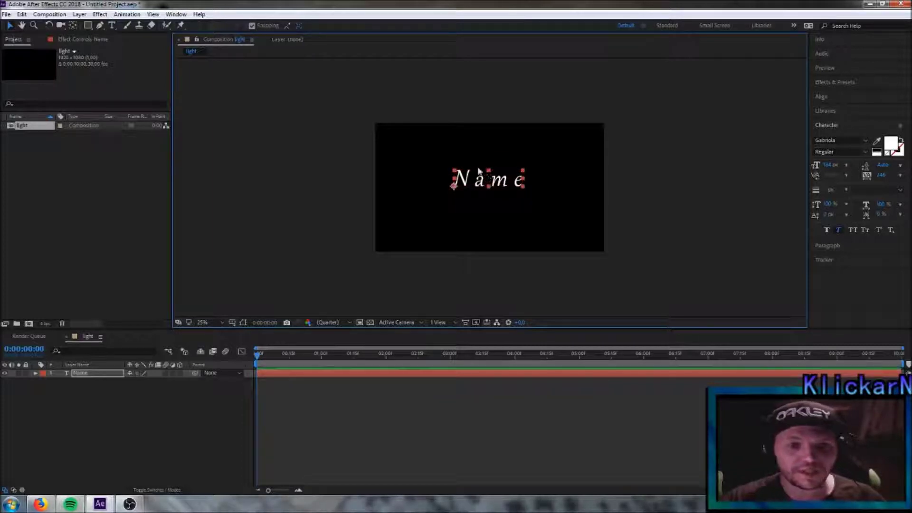
key("period")
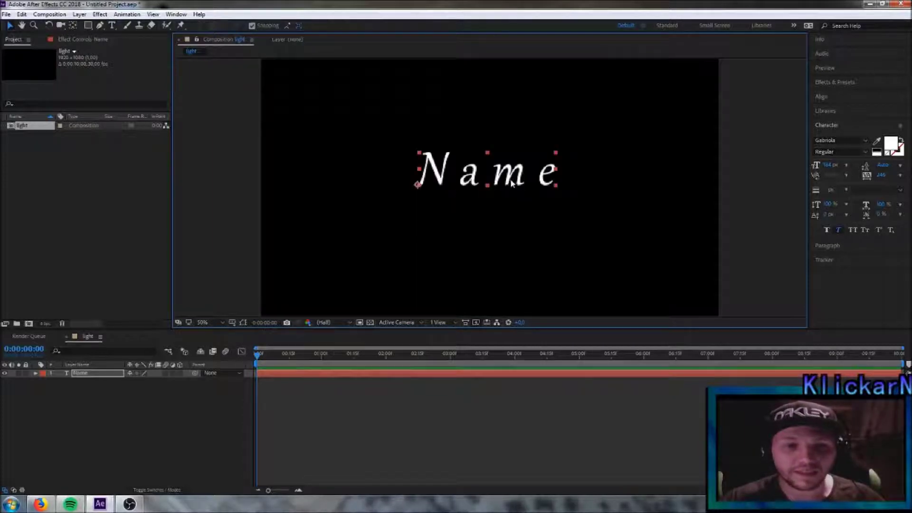
Import the alubild image from the "Frames for steam" folder as footage
left_click(5, 15)
mouse_move(45, 147)
left_click(185, 148)
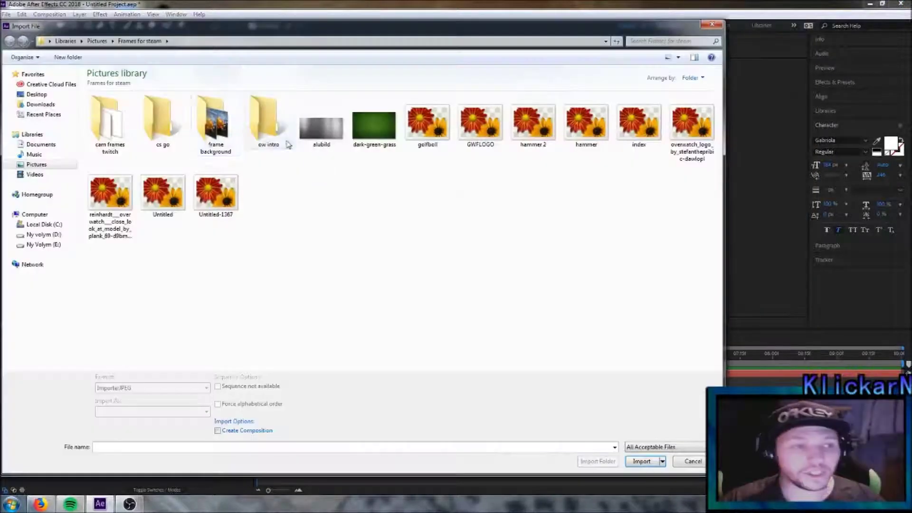
left_click(318, 129)
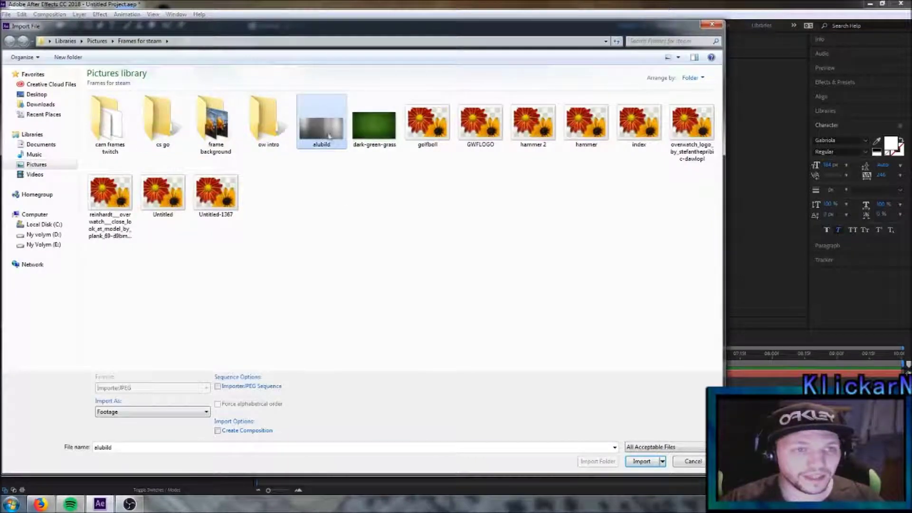
left_click(643, 462)
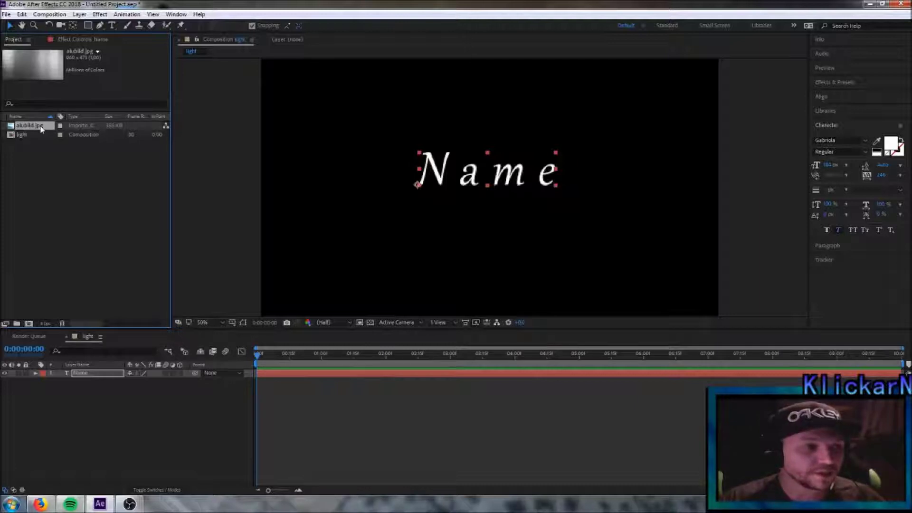
Place alubild.jpg beneath the Name text layer and scale it up to cover the whole frame
left_click_drag(42, 129, 102, 388)
mouse_move(376, 133)
left_mouse_down()
mouse_move(315, 95)
mouse_move(255, 38)
left_mouse_up()
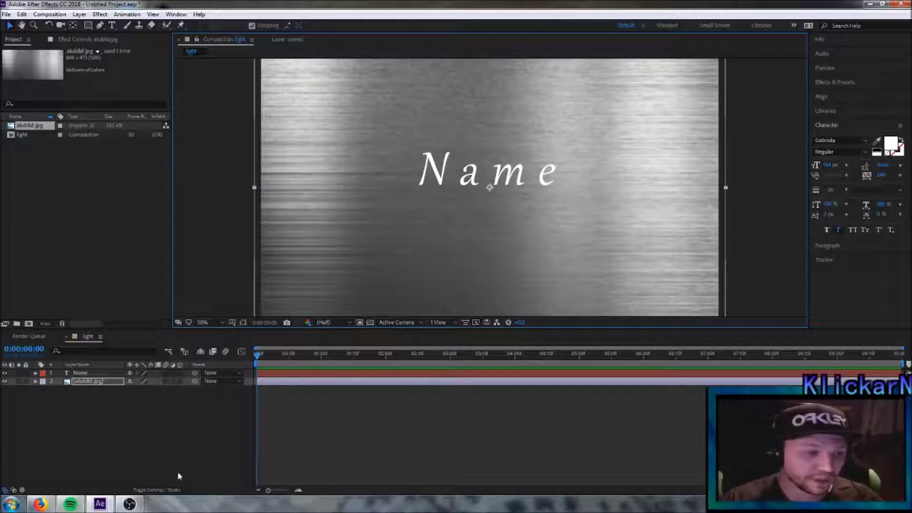
Show the layer modes and set the track matte of the alubild.jpg layer to Alpha Matte "Name"
left_click(162, 492)
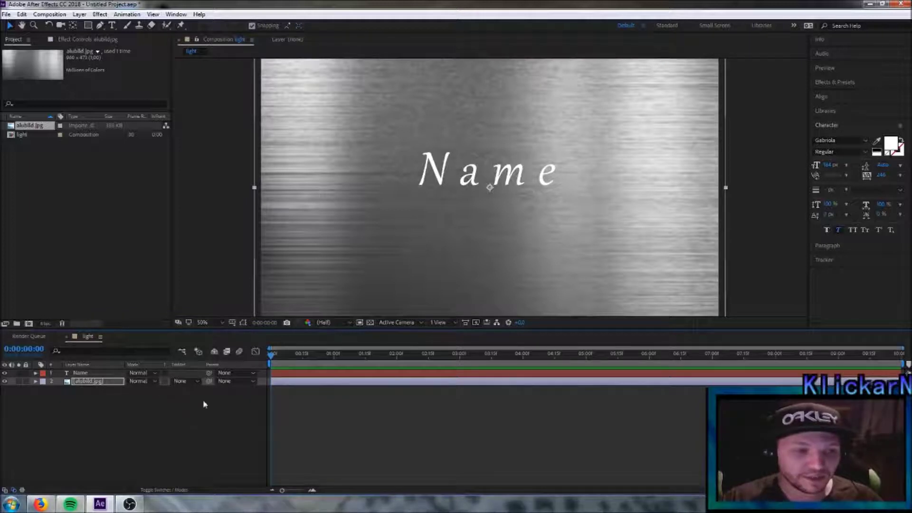
left_click(183, 373)
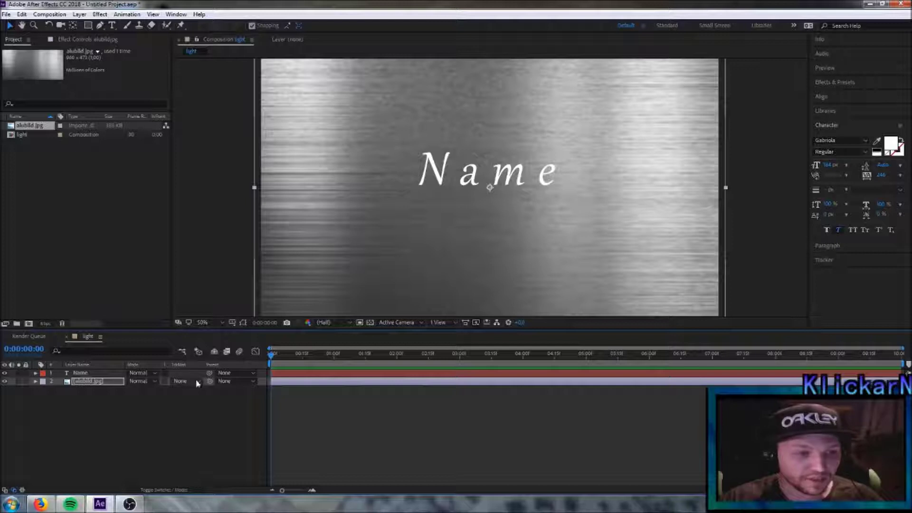
left_click(197, 382)
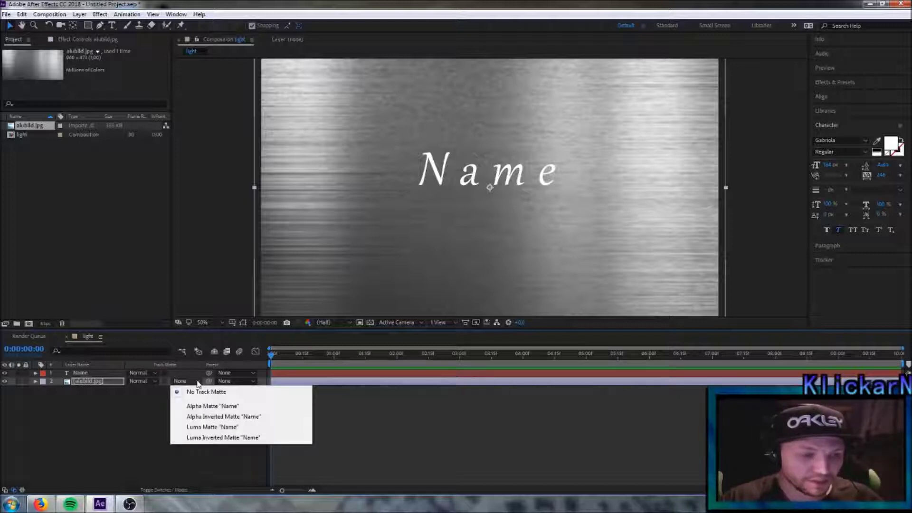
left_click(217, 407)
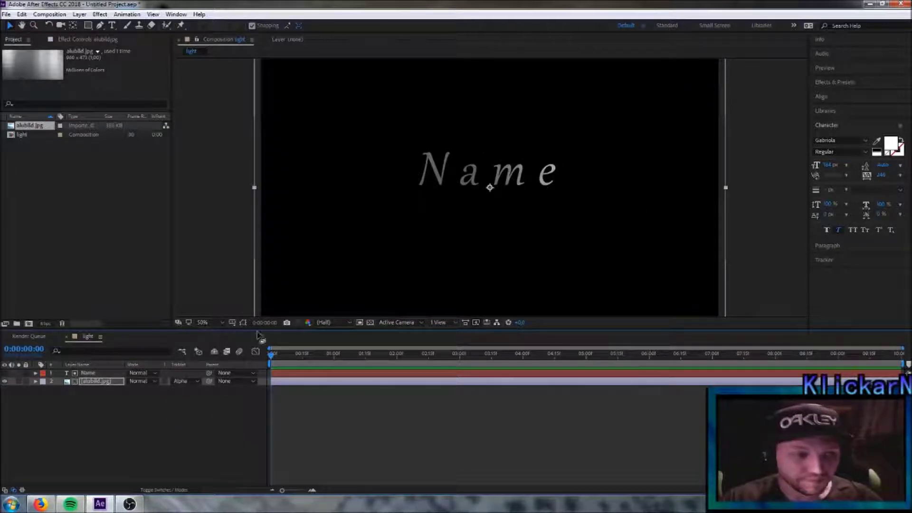
left_click(184, 408)
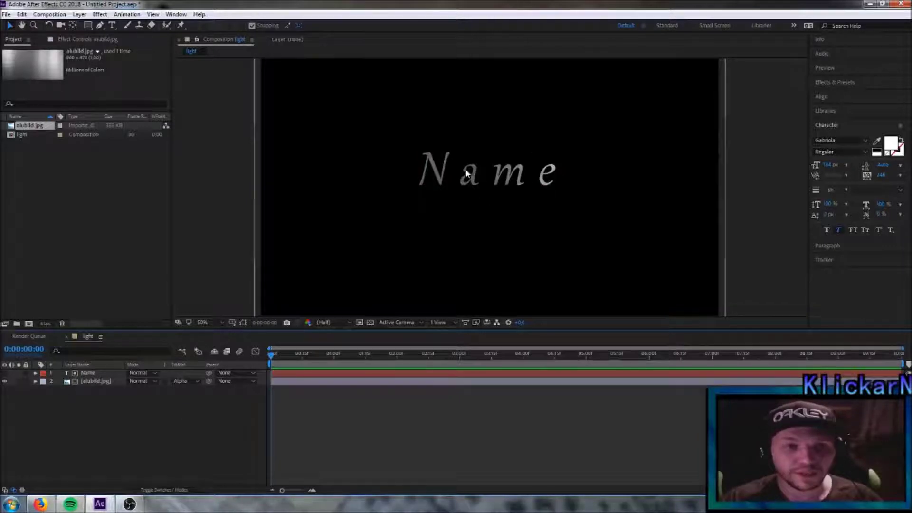
Pre-compose the Name and alubild.jpg layers into a new composition named "name layer"
scroll(475, 174, "up", 2)
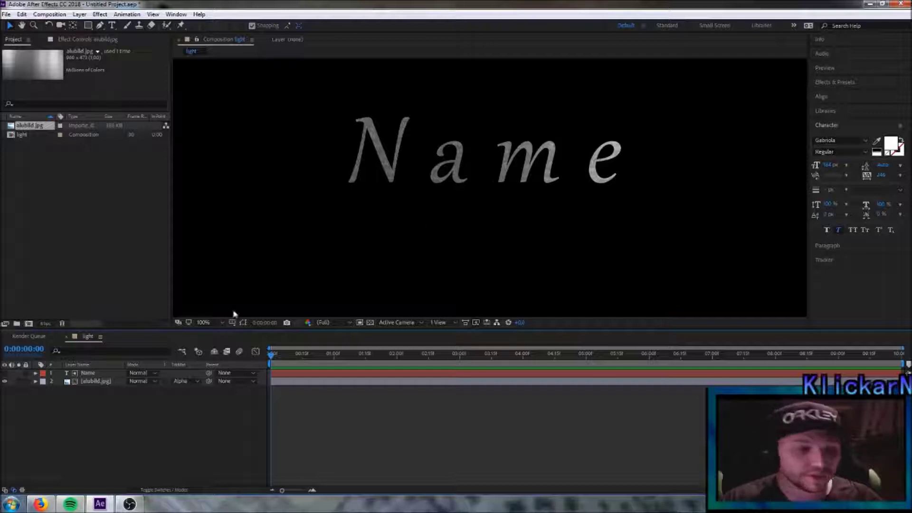
left_click(93, 381)
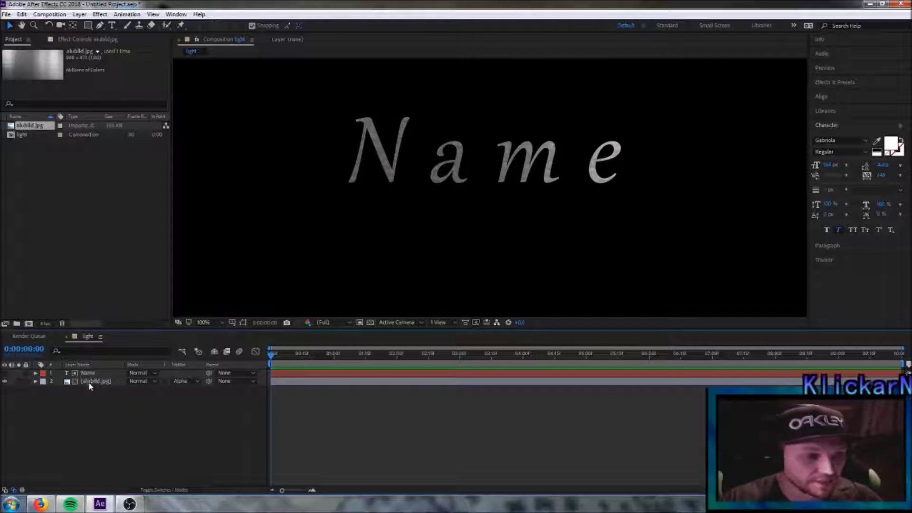
left_click(95, 373, "shift")
right_click(96, 376)
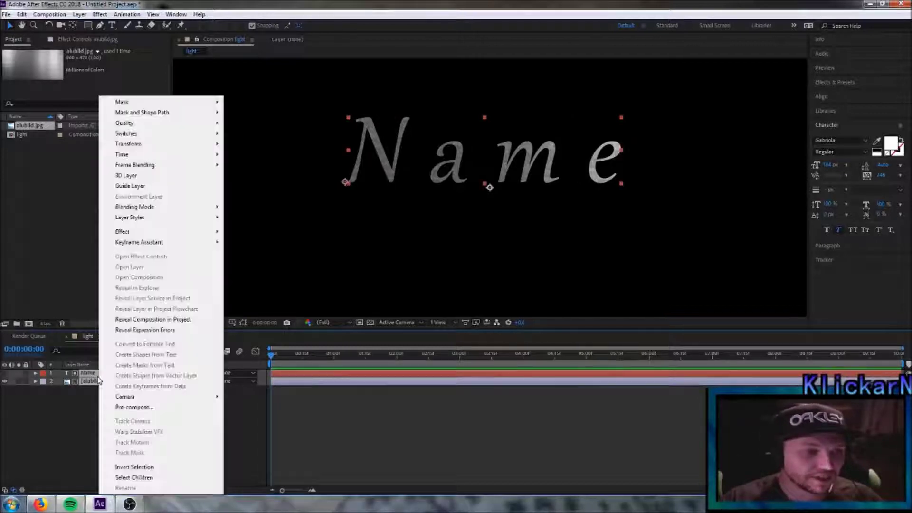
left_click(145, 409)
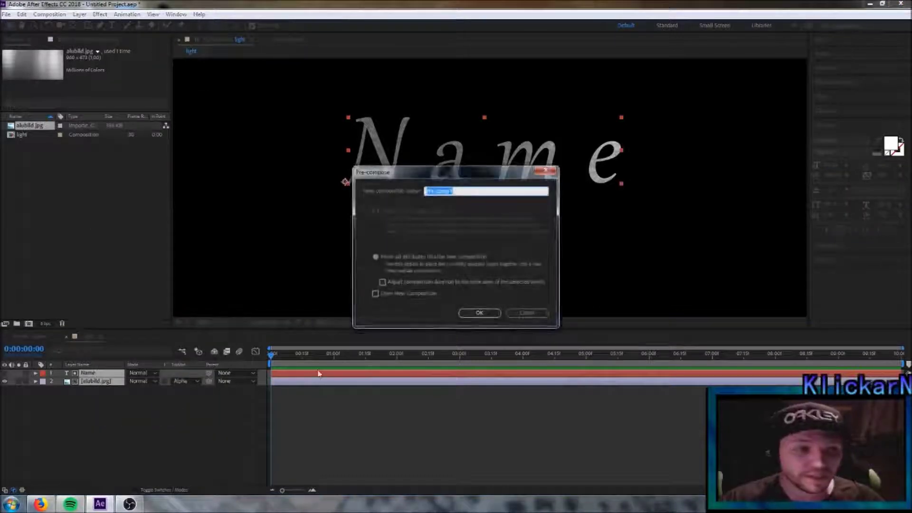
type("N")
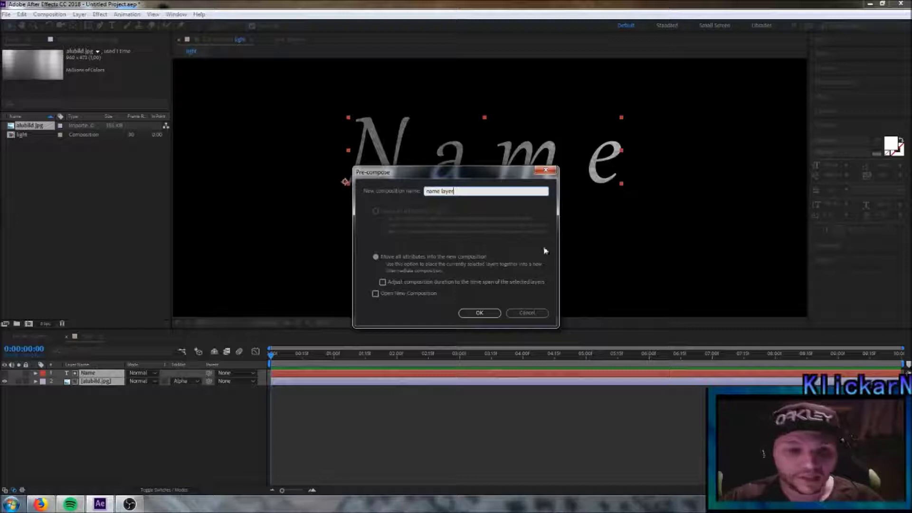
left_click(480, 312)
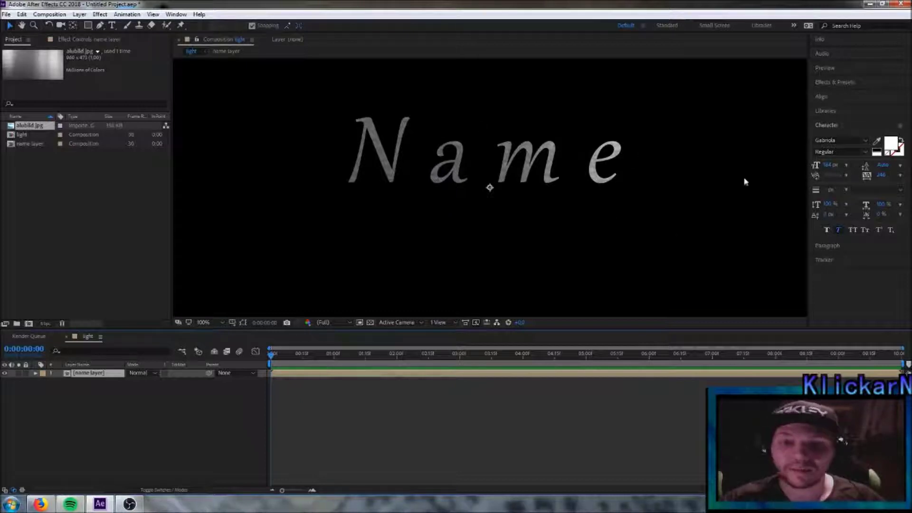
left_click(849, 82)
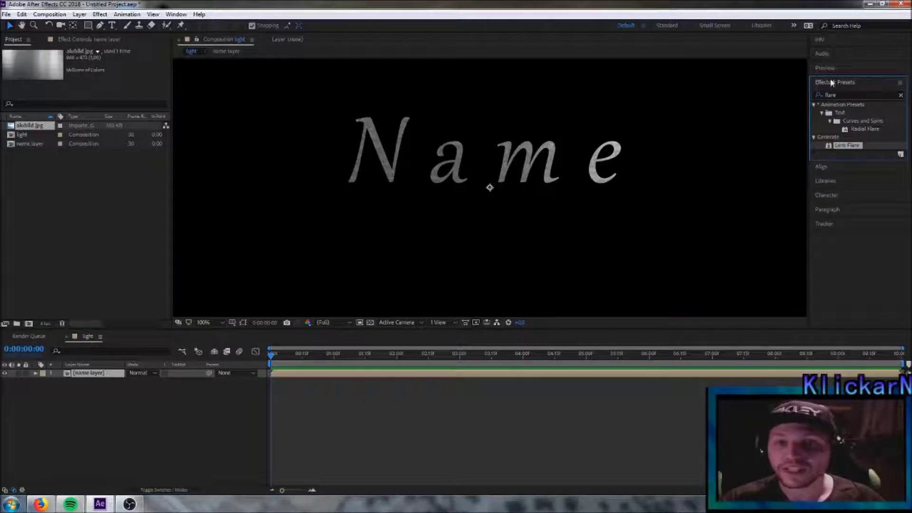
left_click(176, 14)
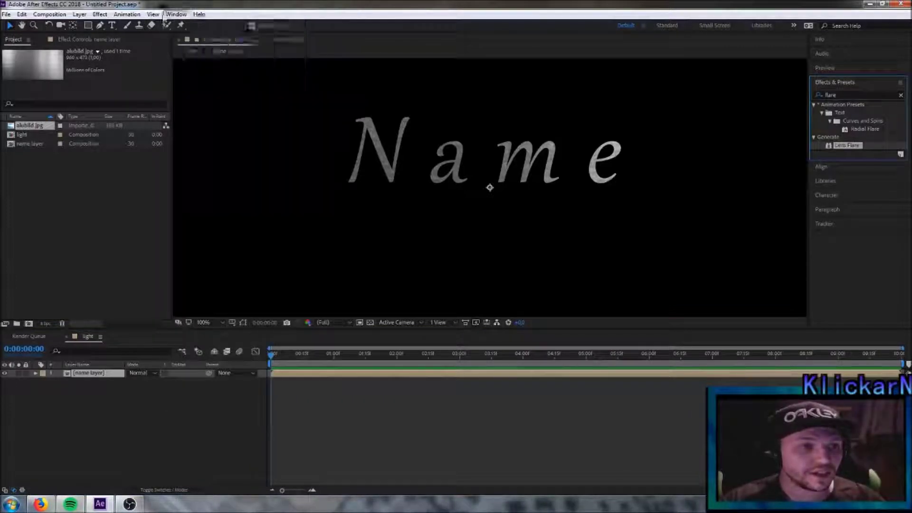
left_click(166, 14)
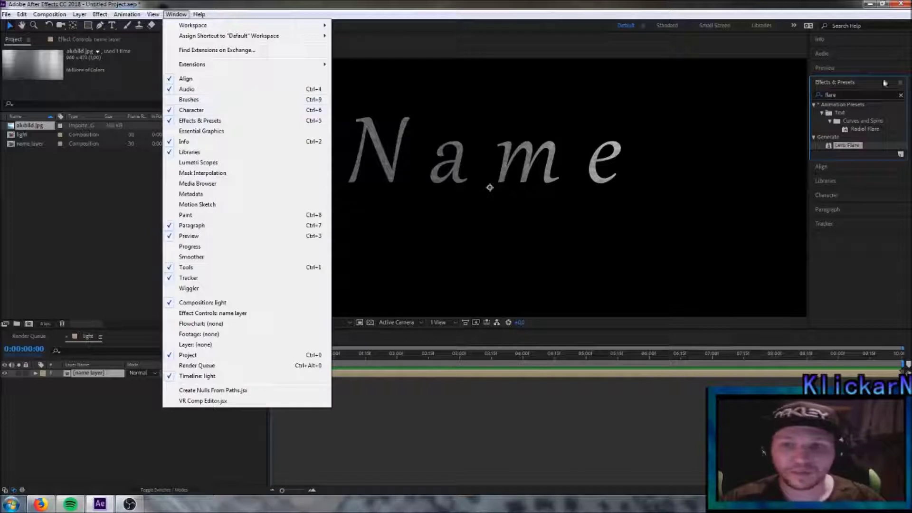
left_click(873, 56)
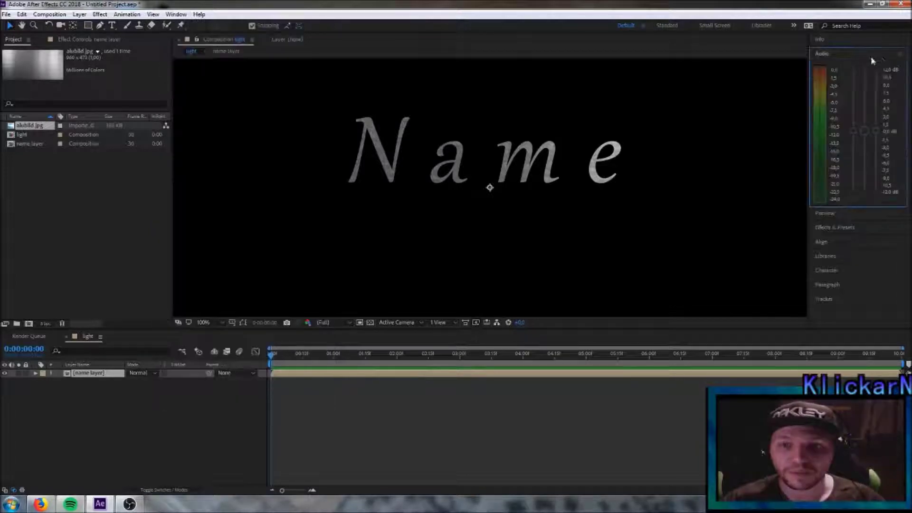
Search the effects for "bevel" and apply Bevel Alpha to the name layer
left_click(835, 227)
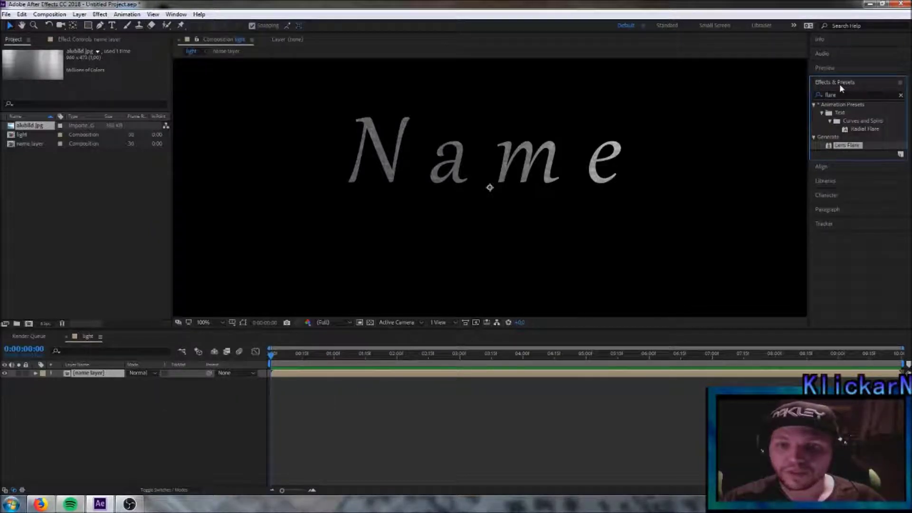
left_click(855, 95)
type("bevel")
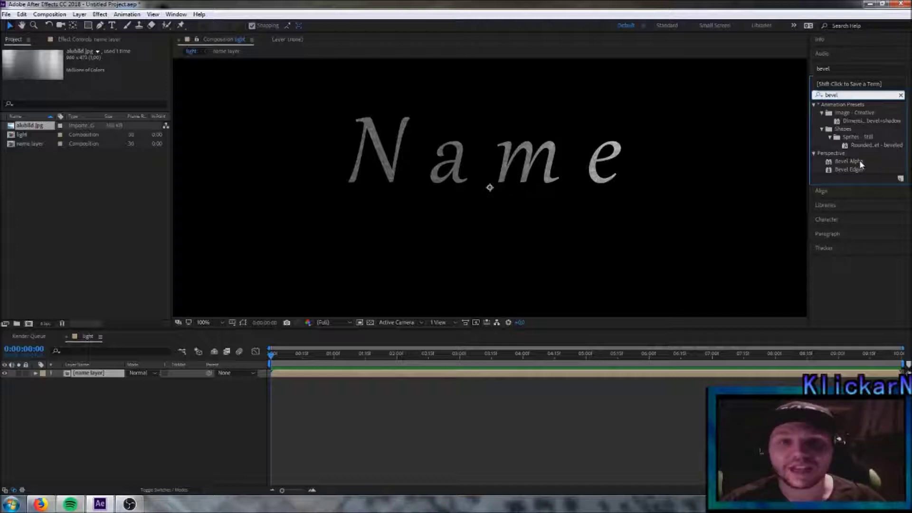
left_click_drag(859, 161, 107, 374)
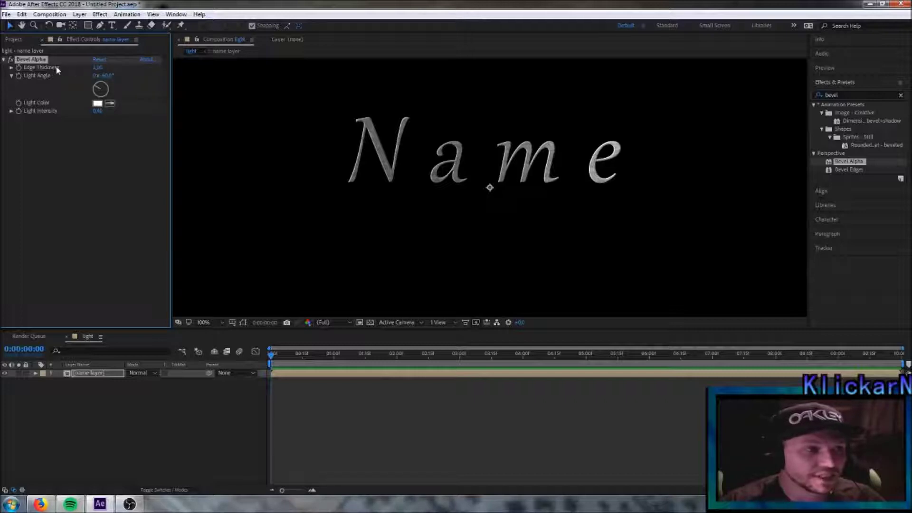
Set the Bevel Alpha edge thickness to 3 and its light intensity to 0.50
left_click(97, 67)
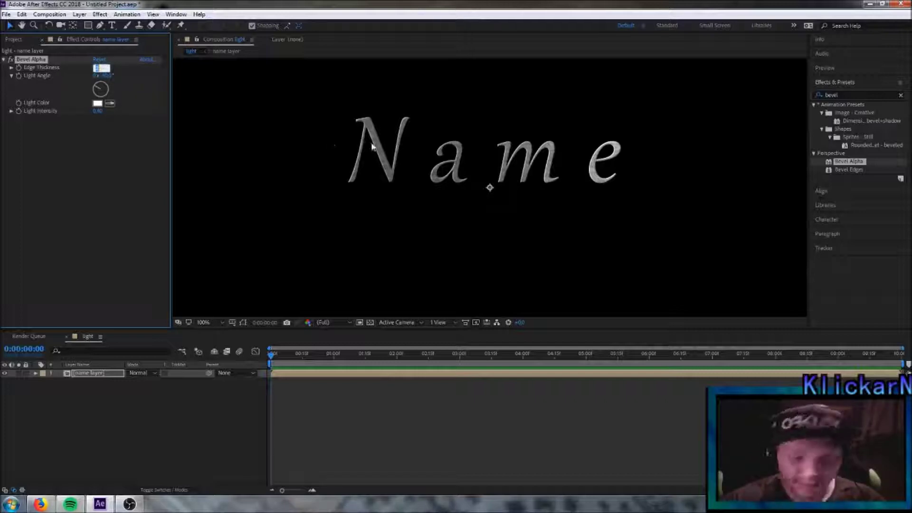
type("3")
key("Return")
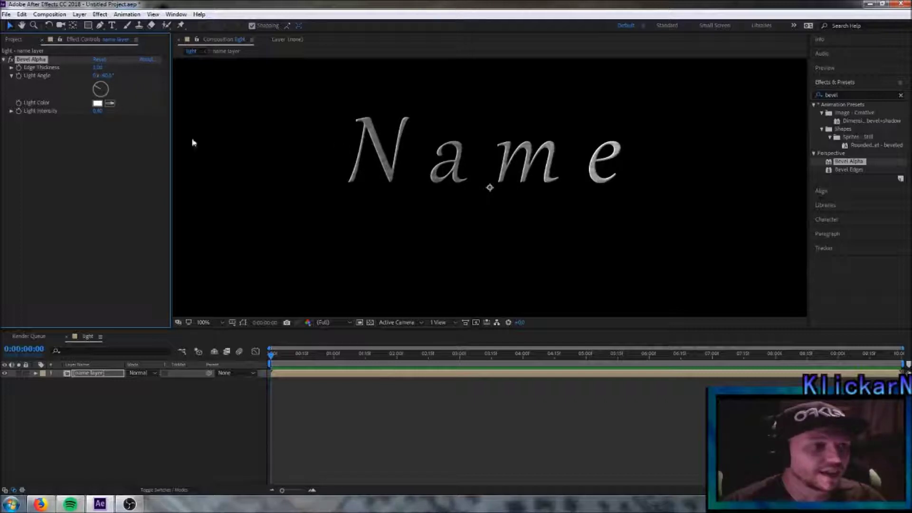
left_click(97, 111)
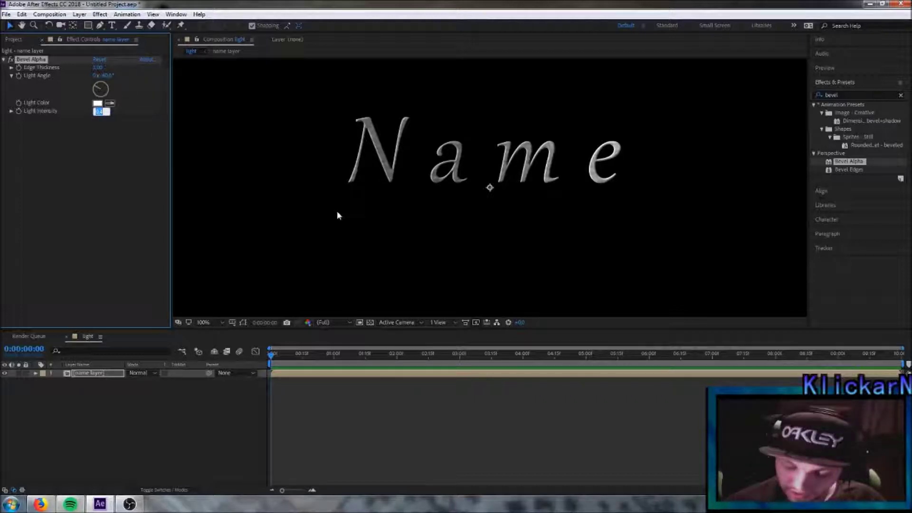
key("Return")
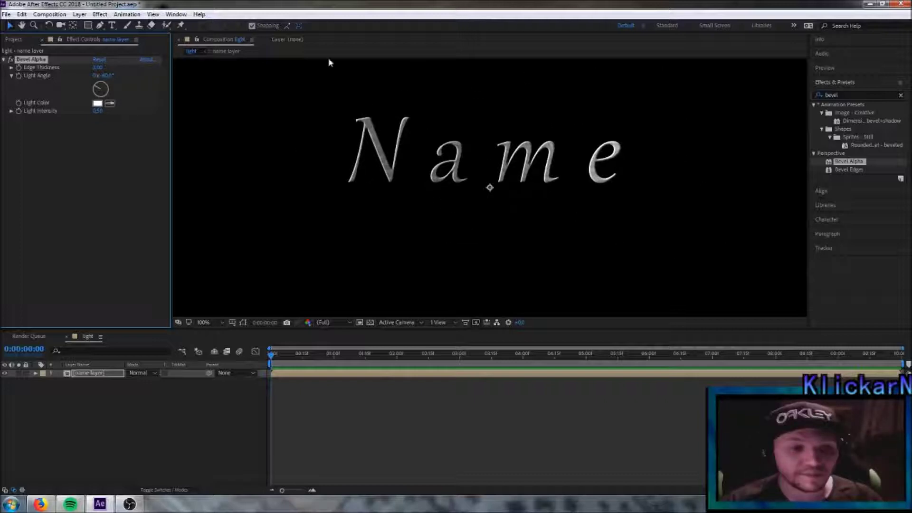
key("comma")
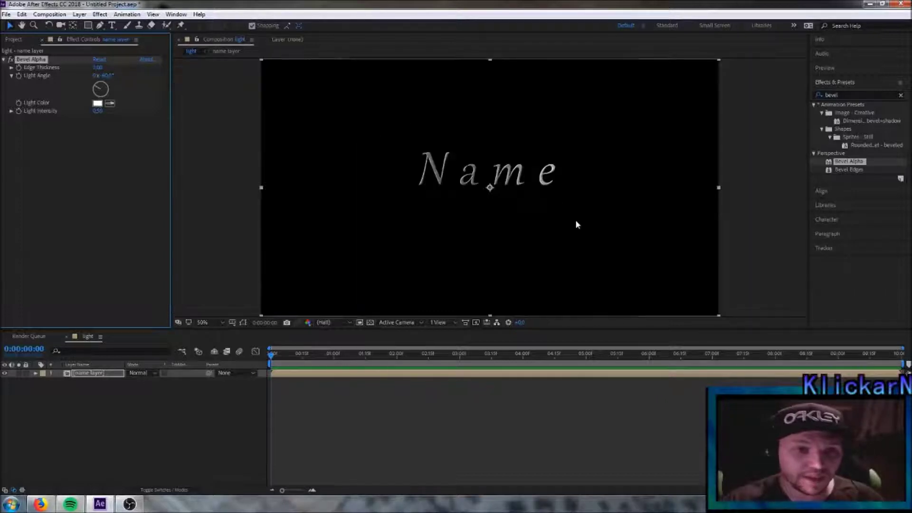
Enable scale keyframing on the name layer at 0 seconds and set its scale to 0%
key("comma")
key("period")
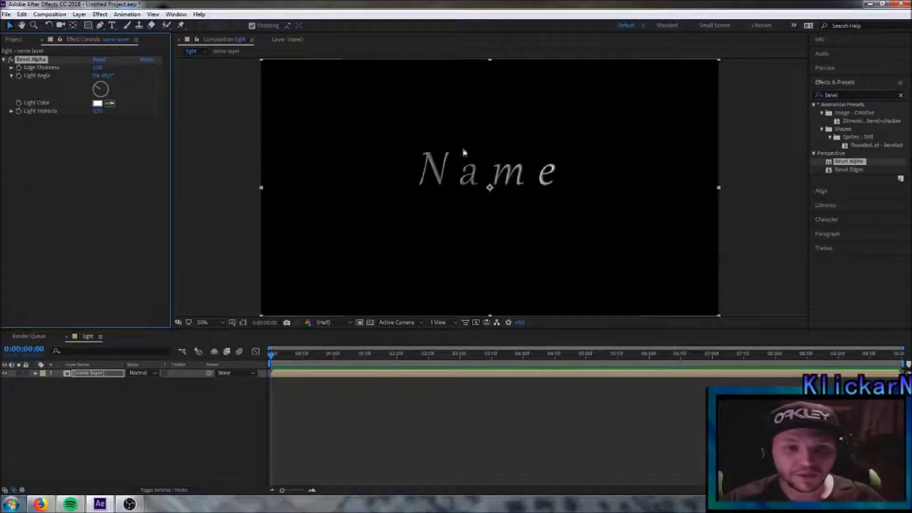
left_click(35, 374)
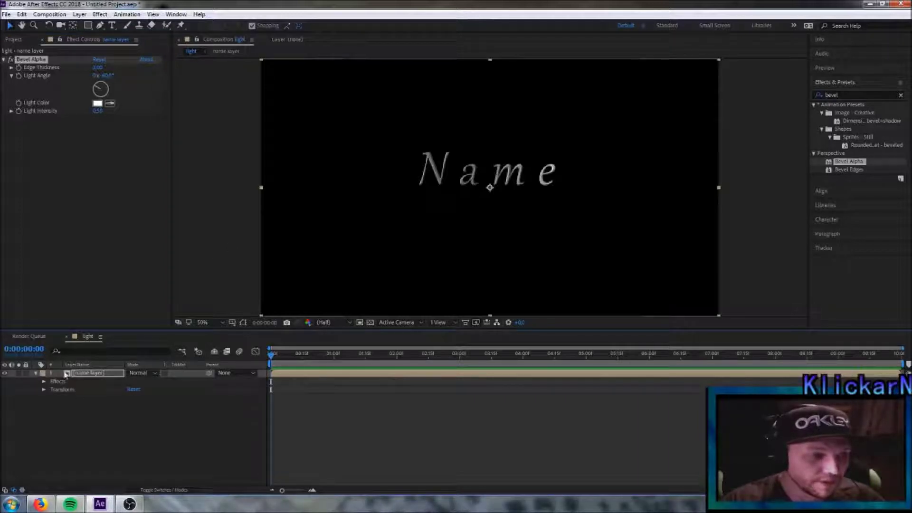
left_click(43, 390)
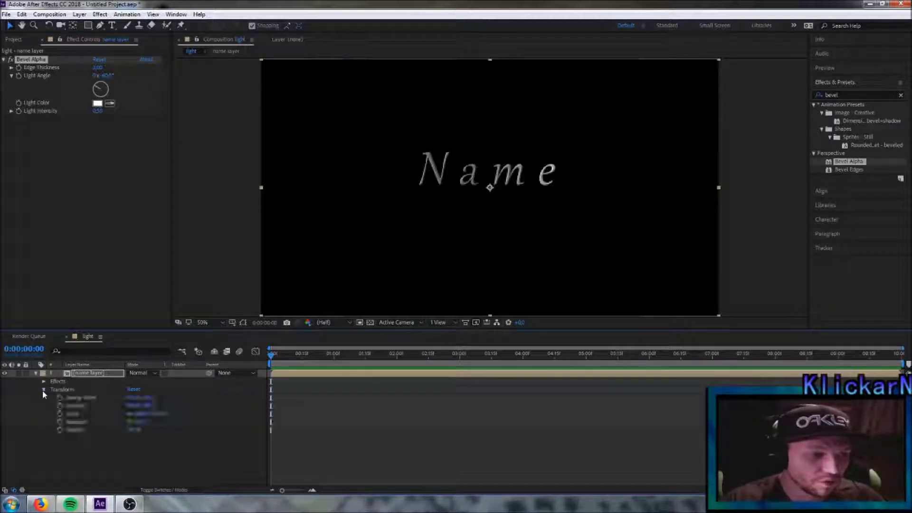
left_click(61, 414)
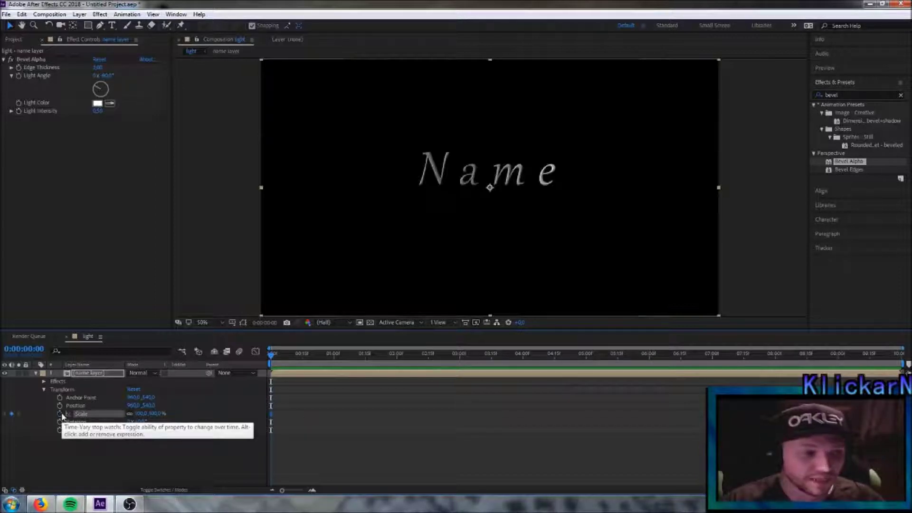
left_click(140, 414)
type("0")
key("Return")
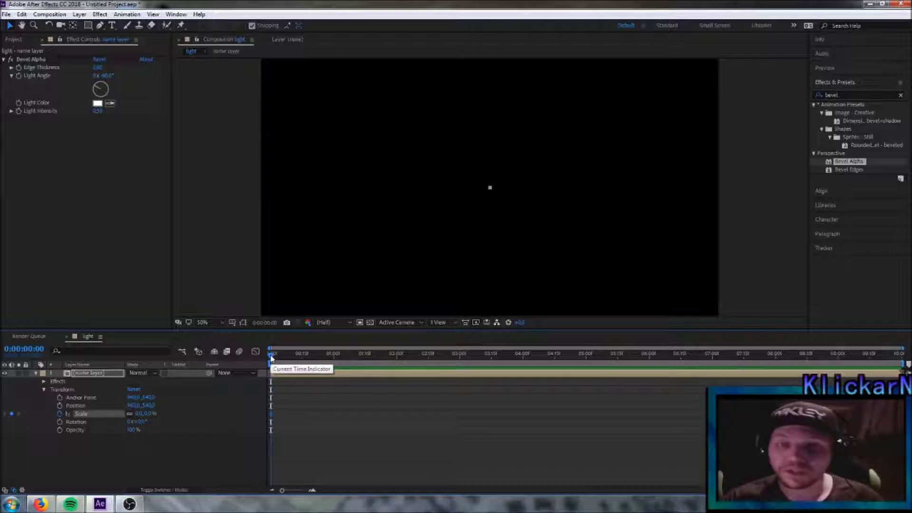
Keyframe the name layer's scale at 100% at 4 seconds and preview the scaling animation
left_click_drag(271, 358, 522, 358)
left_click(523, 355)
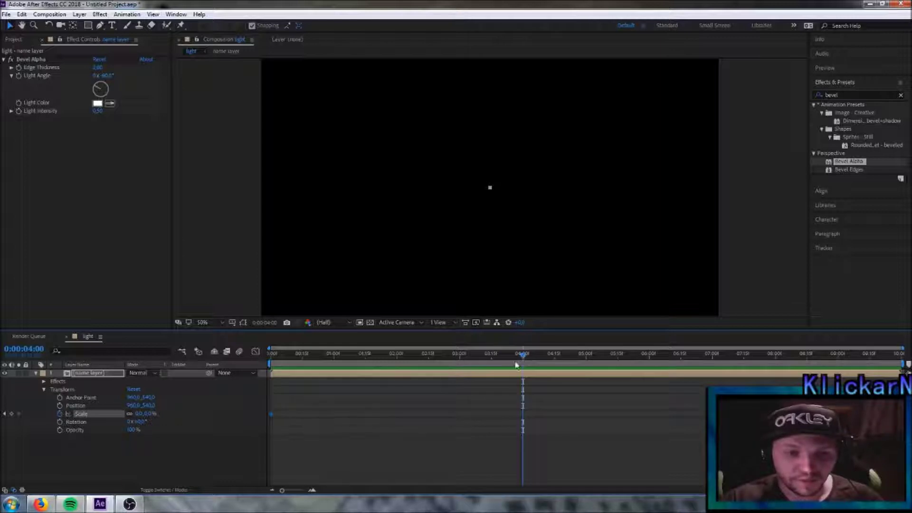
left_click(137, 414)
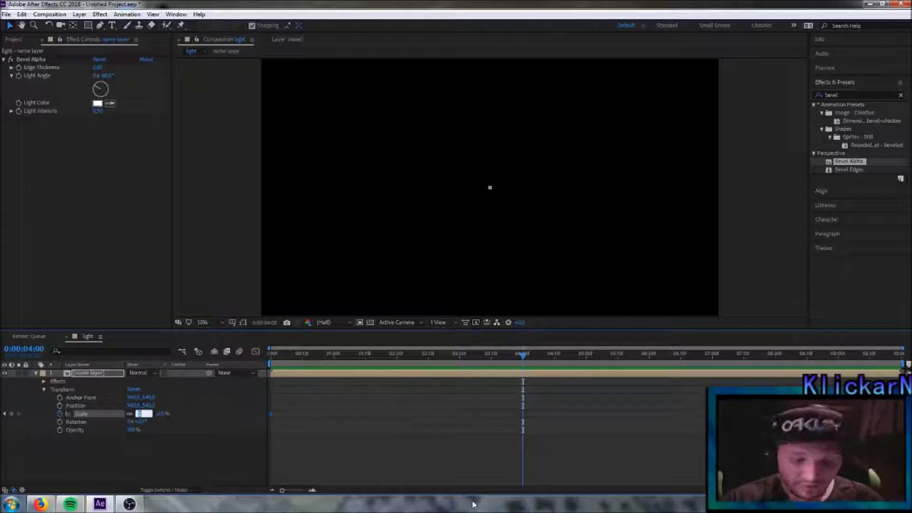
type("100")
key("Return")
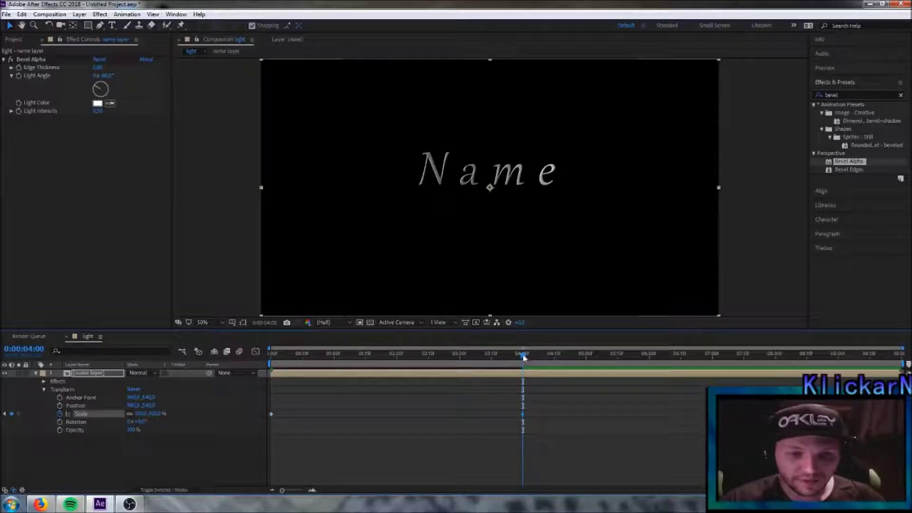
left_click_drag(524, 356, 270, 358)
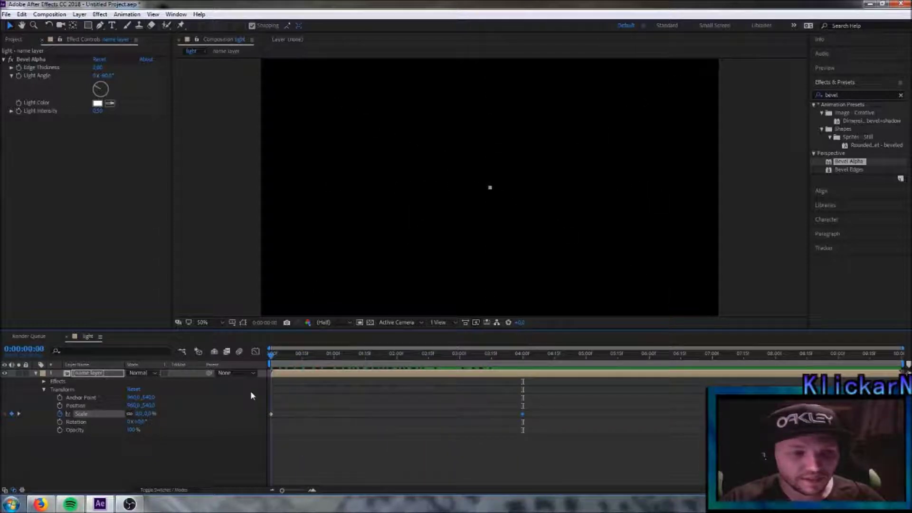
key("space")
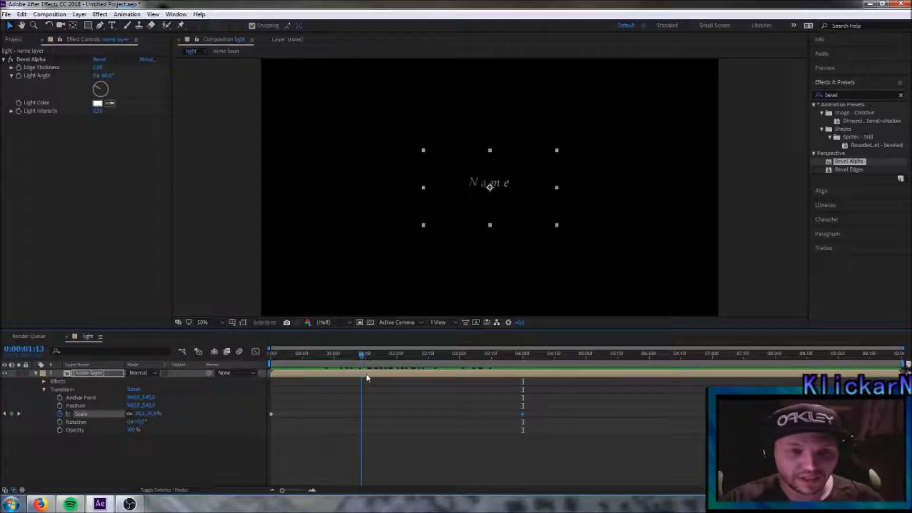
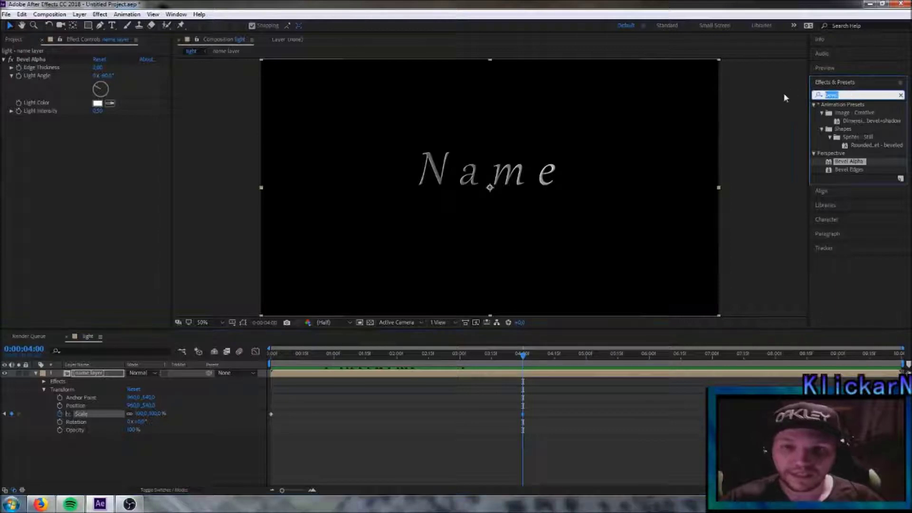
Search the effects for "light sweep" and apply CC Light Sweep to the name layer
type("li")
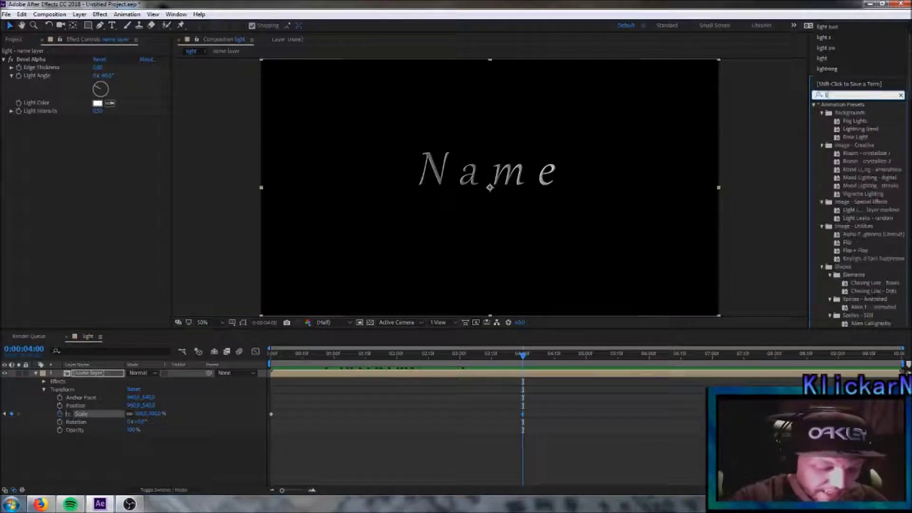
type("ght sweep")
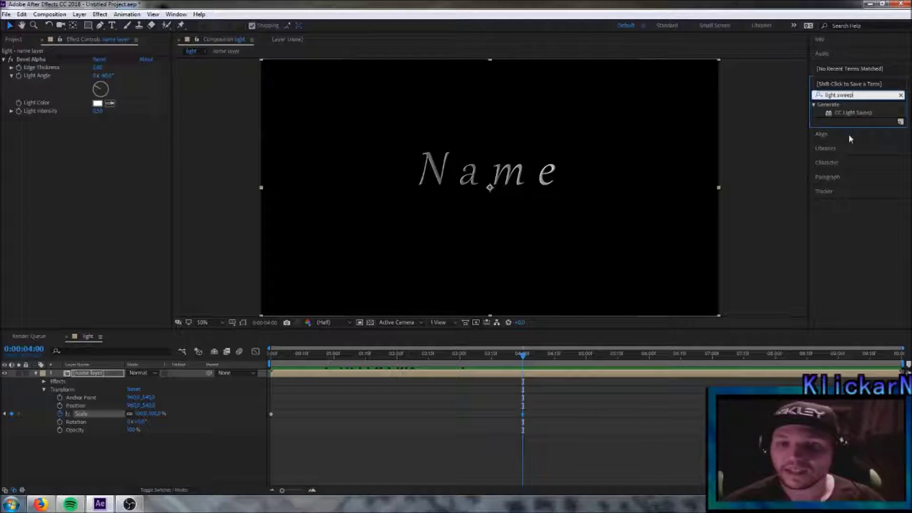
left_click(857, 113)
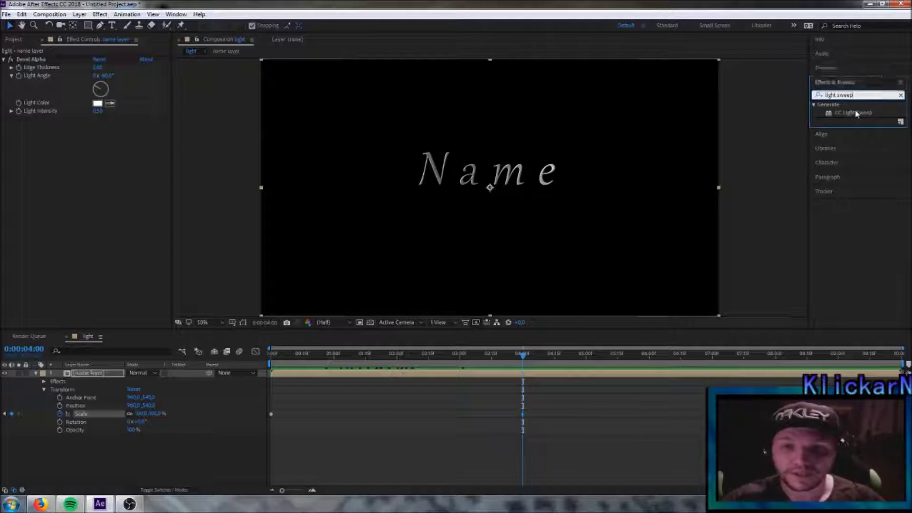
left_click_drag(857, 113, 97, 374)
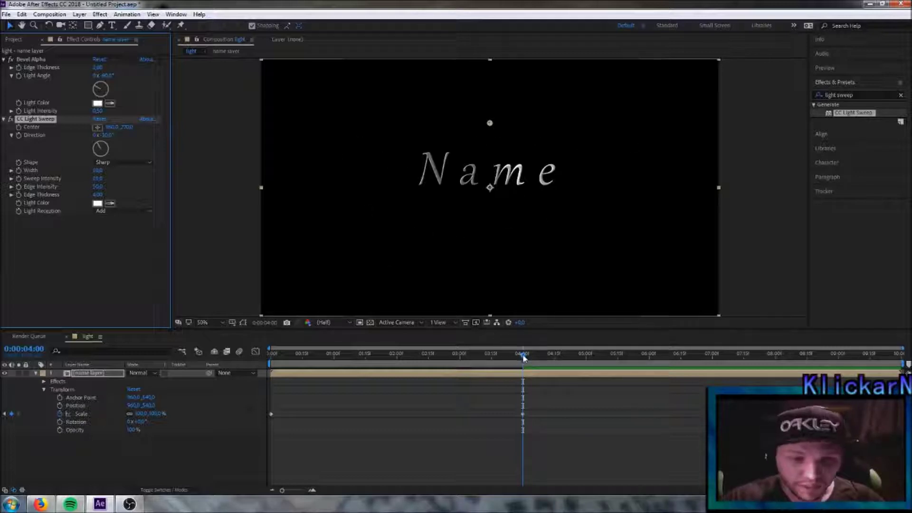
At 0:00:04:15, place the CC Light Sweep center at the frame's lower-left corner and keyframe it
left_click_drag(523, 357, 555, 358)
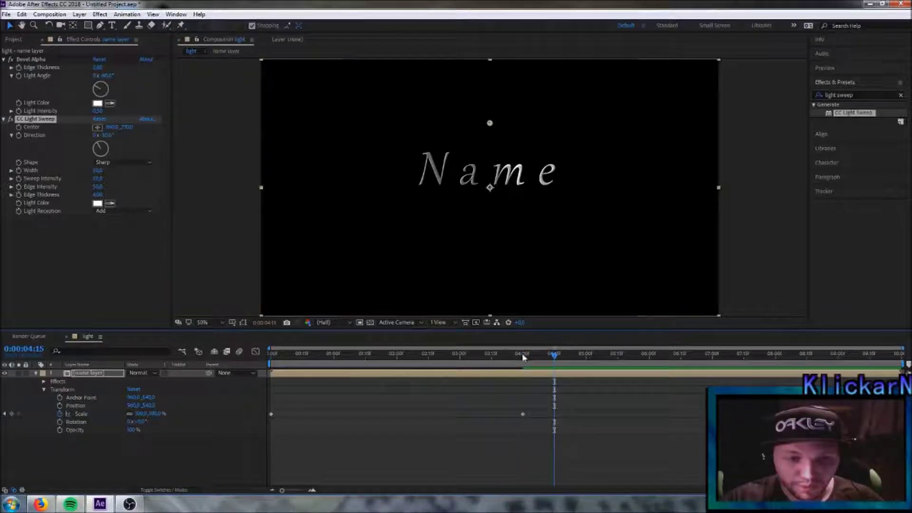
left_click_drag(490, 123, 260, 314)
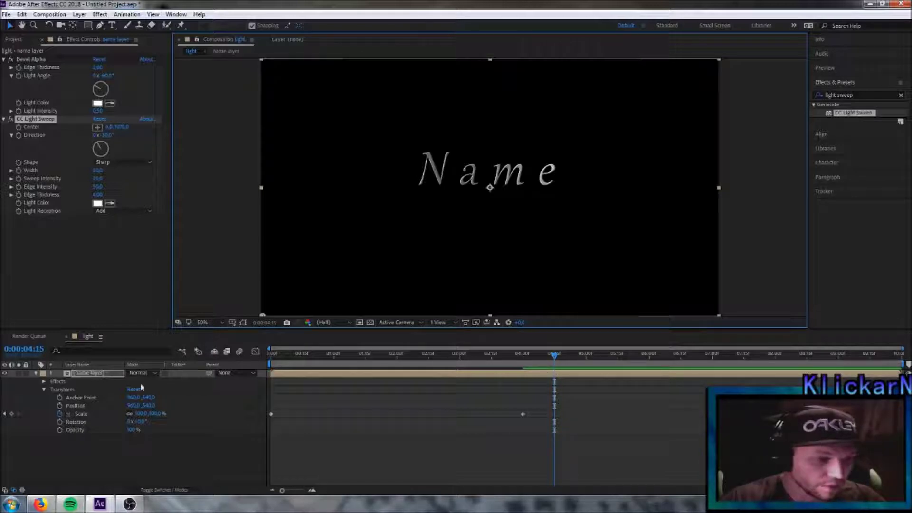
left_click(43, 381)
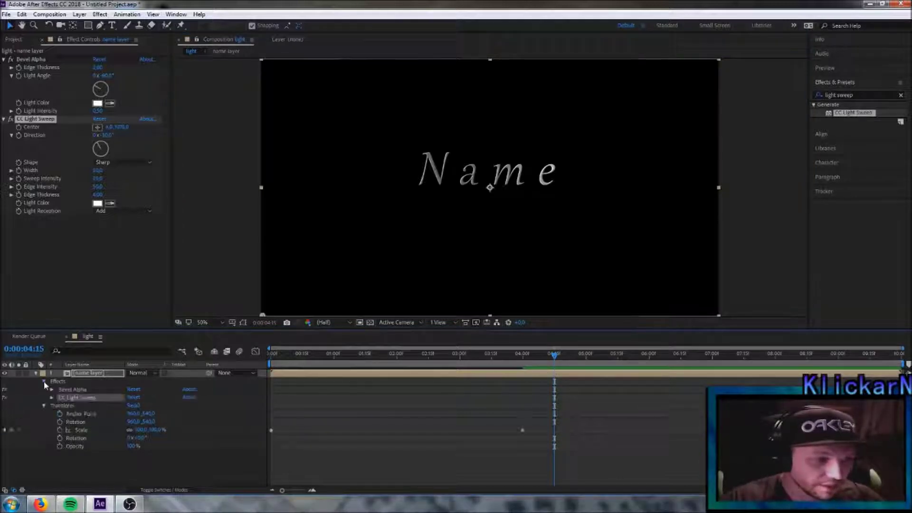
left_click(52, 398)
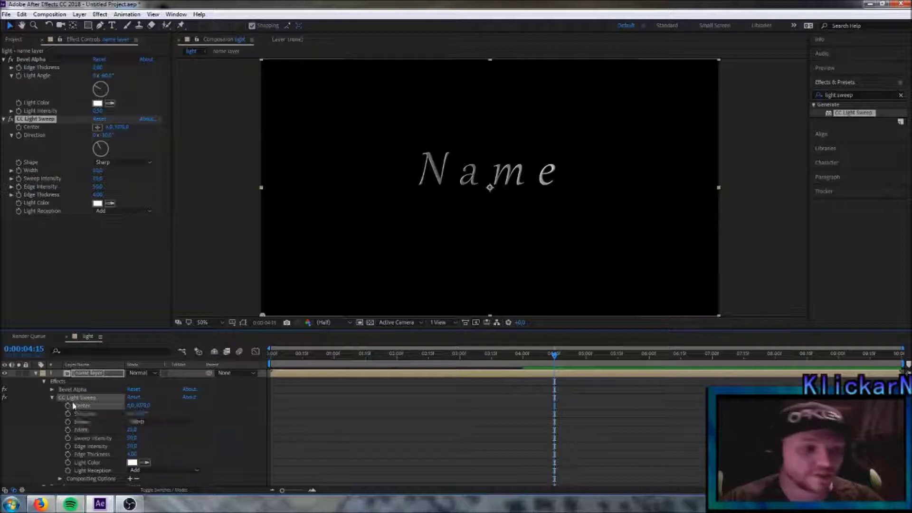
left_click(68, 406)
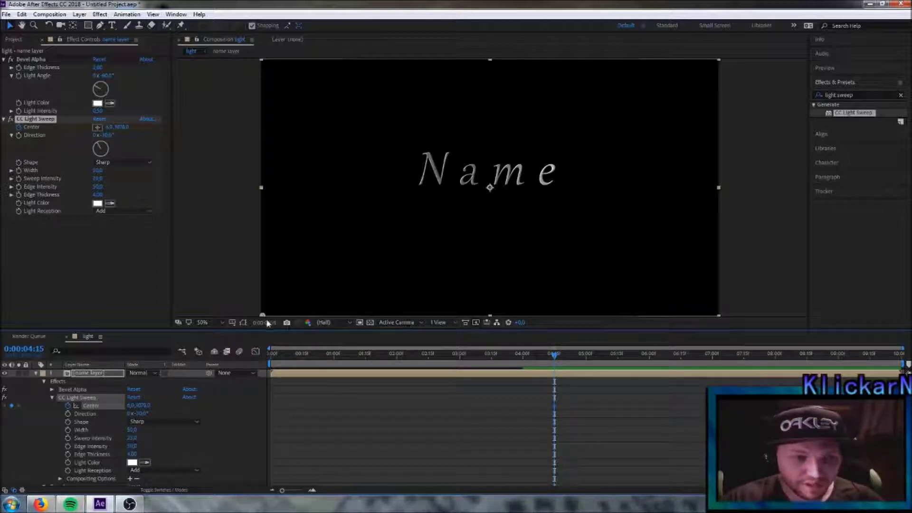
At 0:00:06:15, keyframe the CC Light Sweep center at the frame's upper-right corner and scrub back to check the sweep
left_click_drag(556, 360, 678, 367)
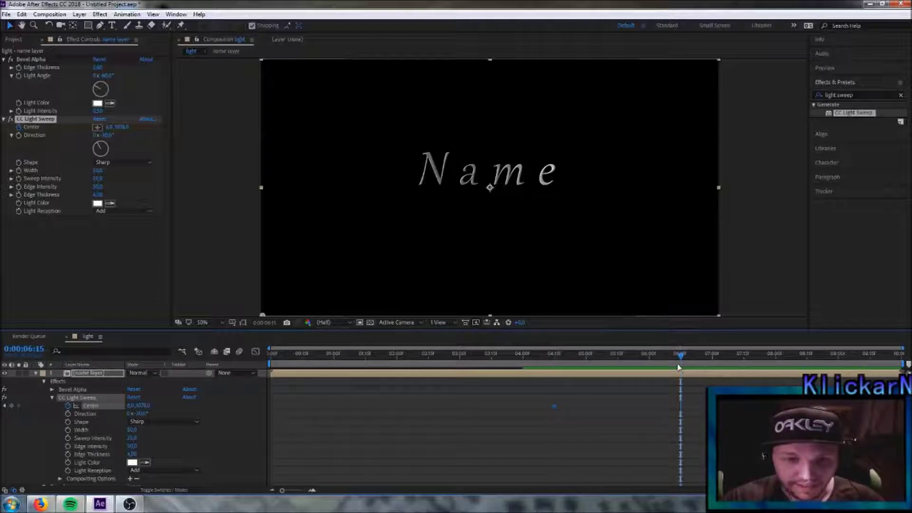
left_click_drag(263, 316, 719, 62)
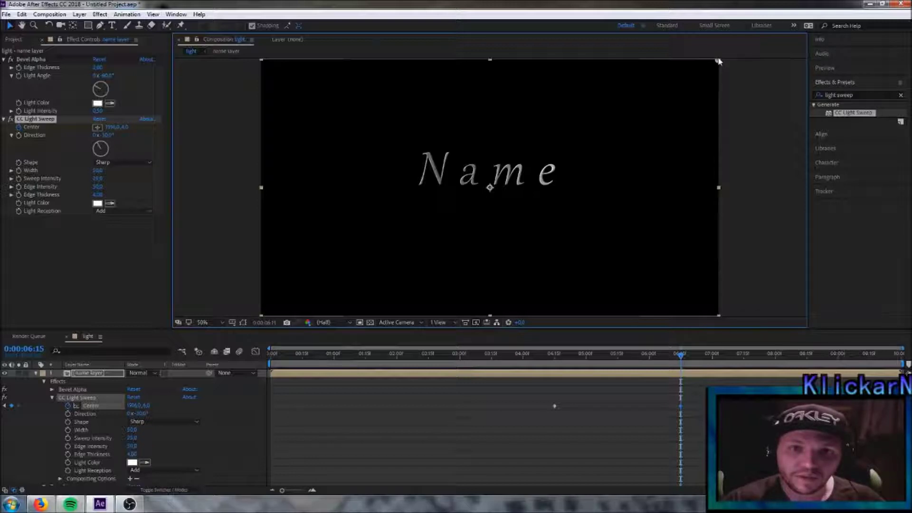
left_click_drag(682, 358, 622, 381)
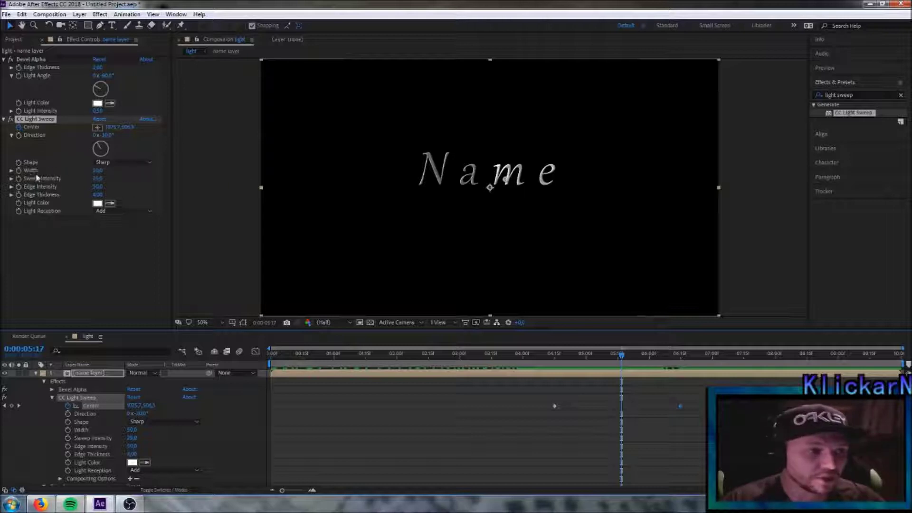
Set the CC Light Sweep width and sweep intensity to 100 and preview the animation
left_click(100, 171)
type("100")
key("Return")
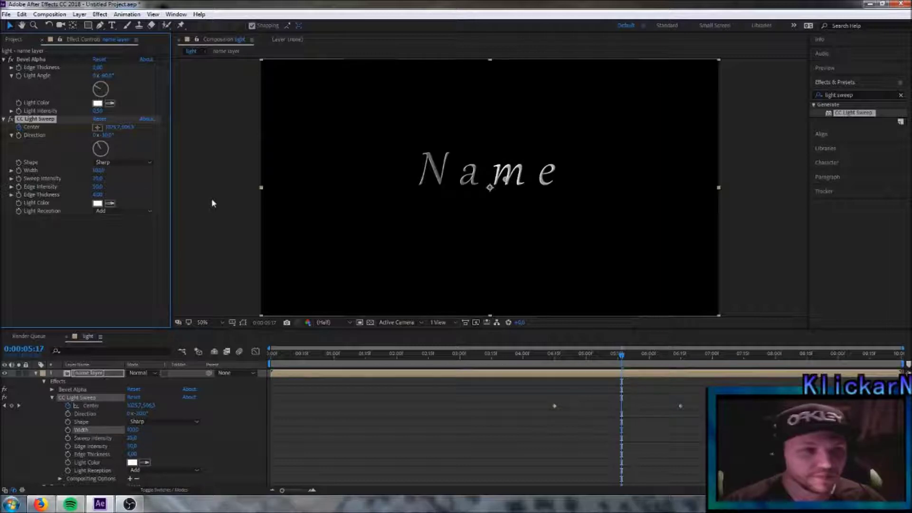
left_click(97, 178)
key("BackSpace")
type("100")
key("Return")
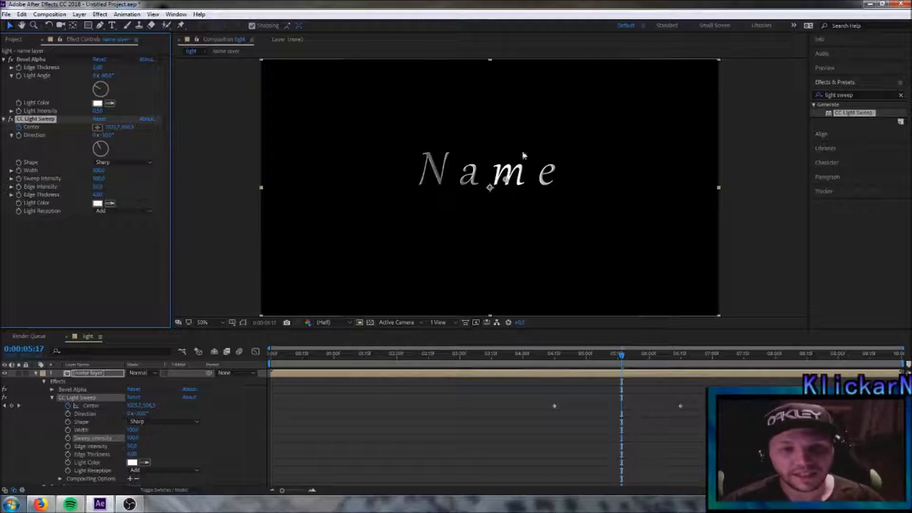
key("space")
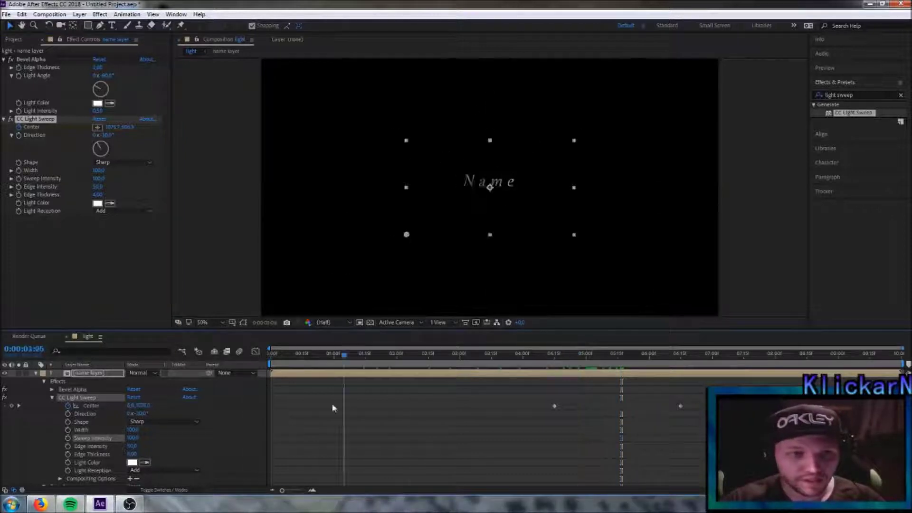
left_click_drag(271, 403, 609, 389)
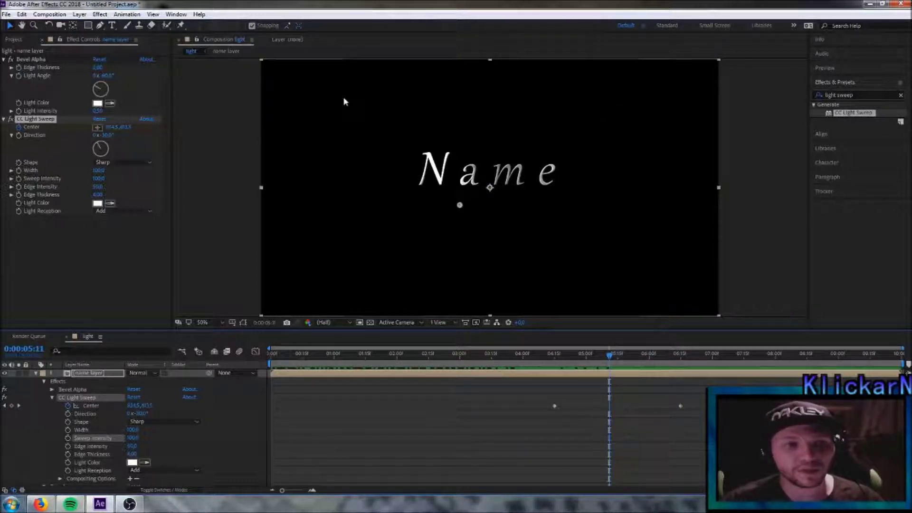
Return to 4 seconds, create a solid named "flare" and place it below the name layer
key("comma")
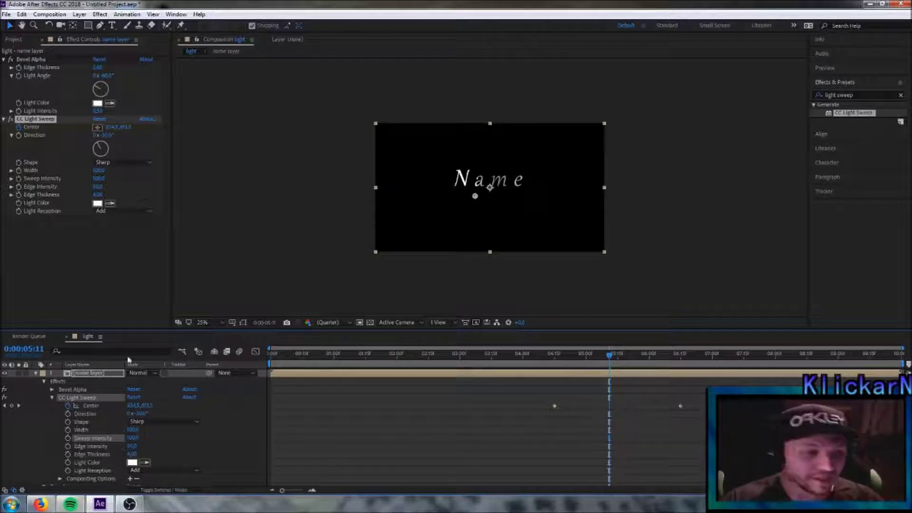
left_click(36, 373)
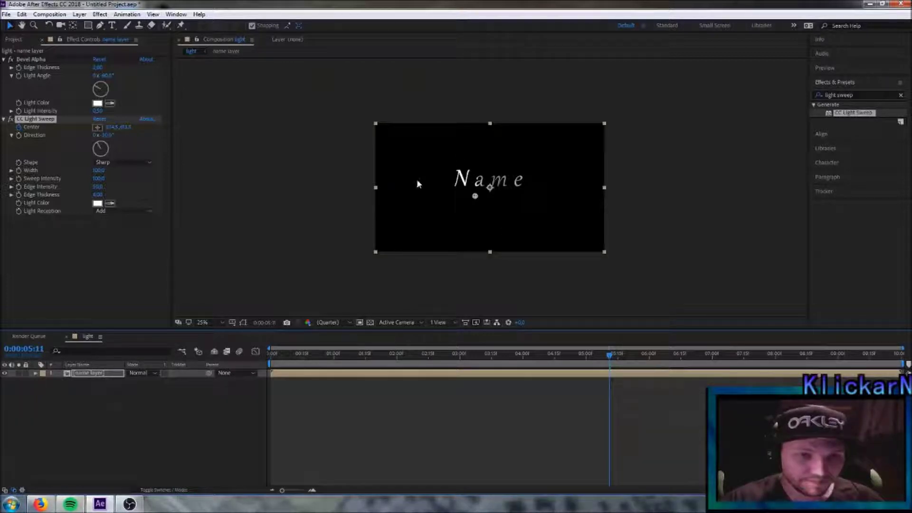
left_click_drag(610, 359, 524, 365)
right_click(92, 420)
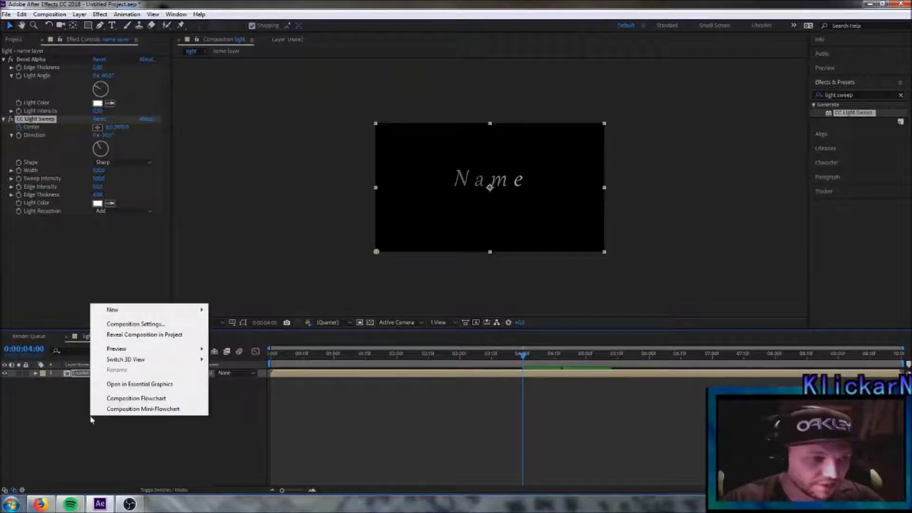
mouse_move(127, 309)
left_click(248, 336)
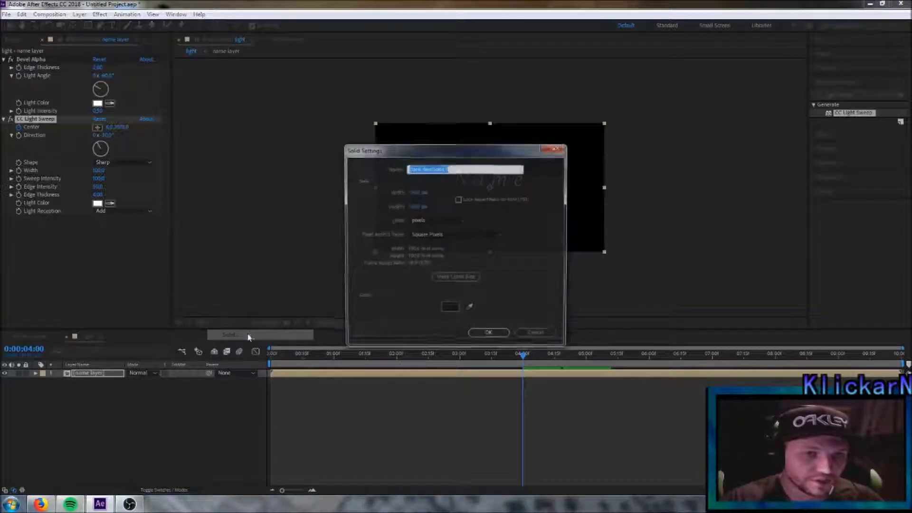
type("flare")
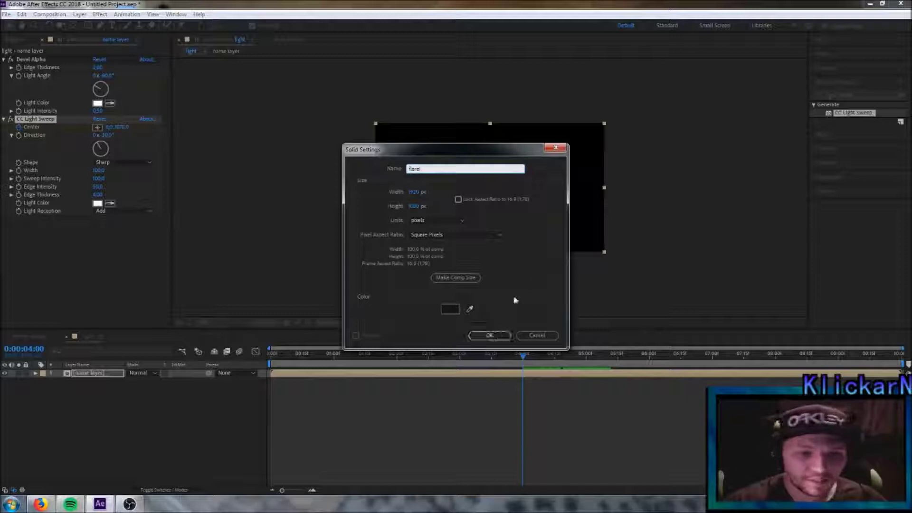
left_click(489, 335)
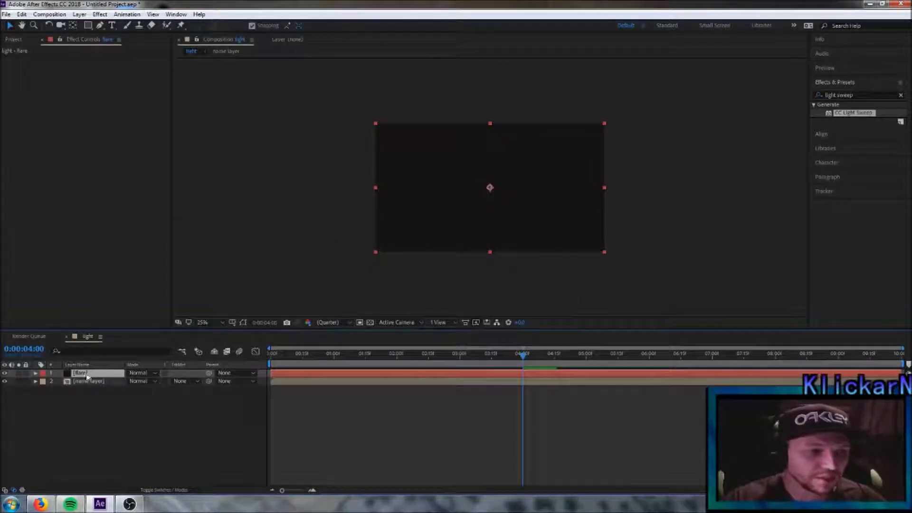
left_click_drag(82, 374, 81, 387)
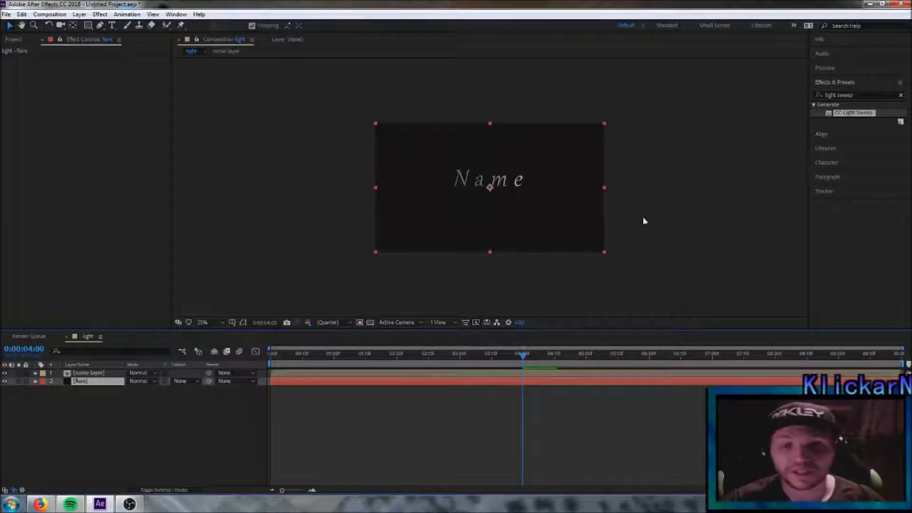
Find the Lens Flare effect among the effects and apply it to the flare layer
left_click(864, 92)
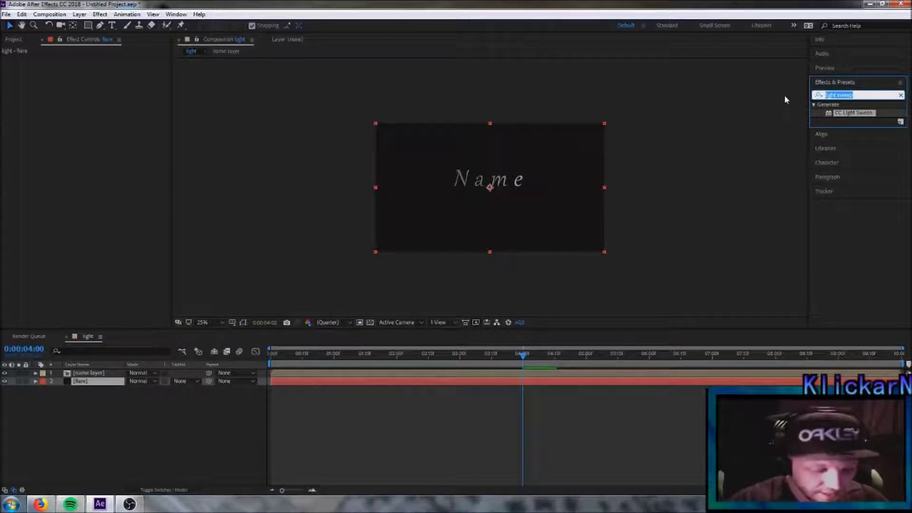
type("flare")
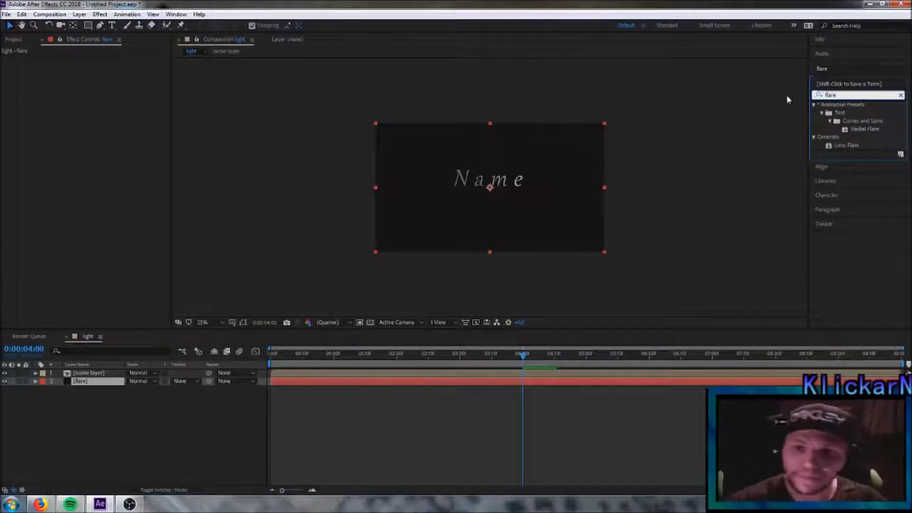
left_click_drag(850, 148, 96, 382)
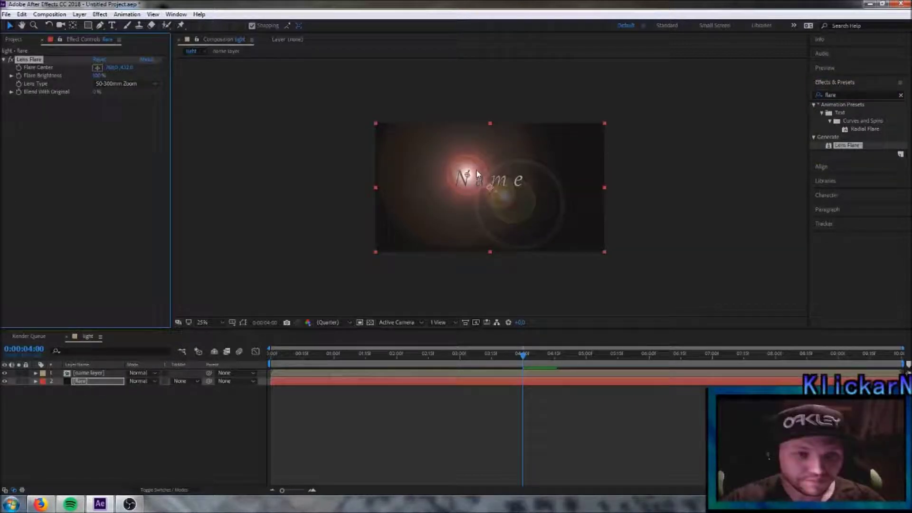
At 0:00:04:00, place the lens flare center outside the frame's upper-left corner and start keyframing Flare Center
left_click(36, 381)
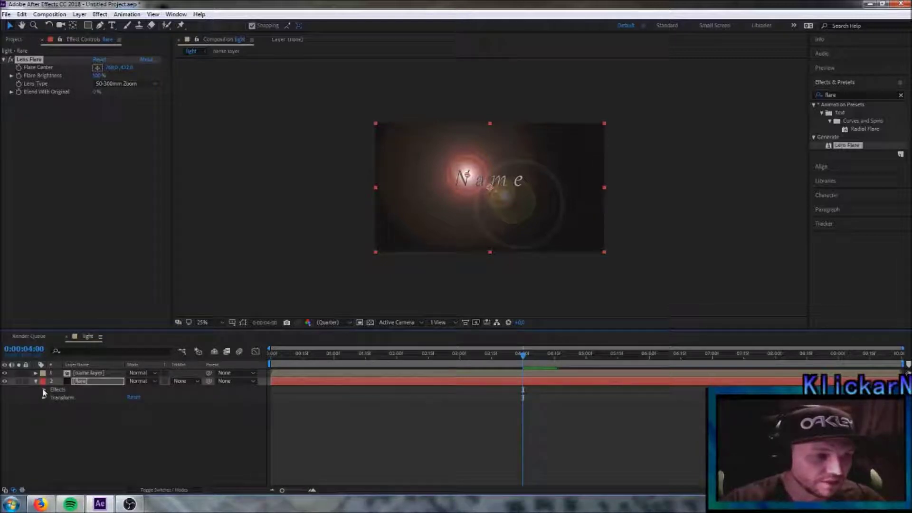
left_click(43, 389)
left_click(52, 397)
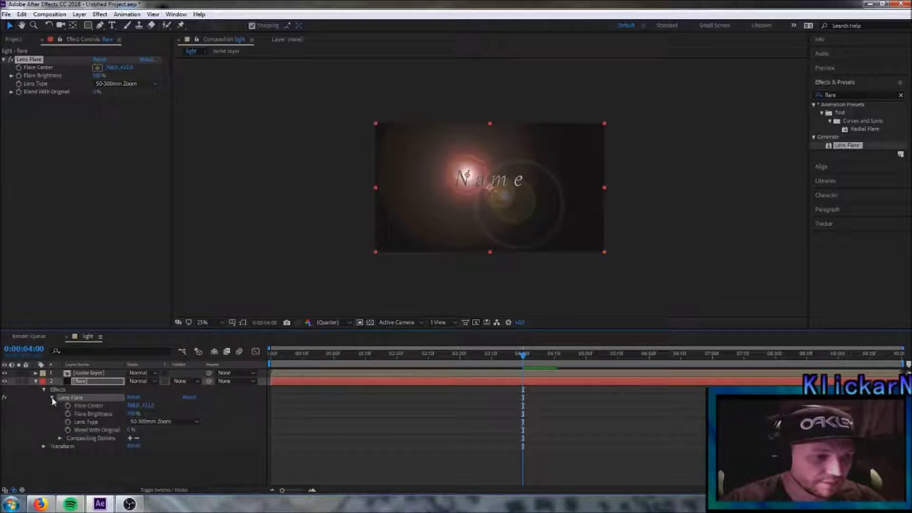
left_click_drag(468, 178, 353, 99)
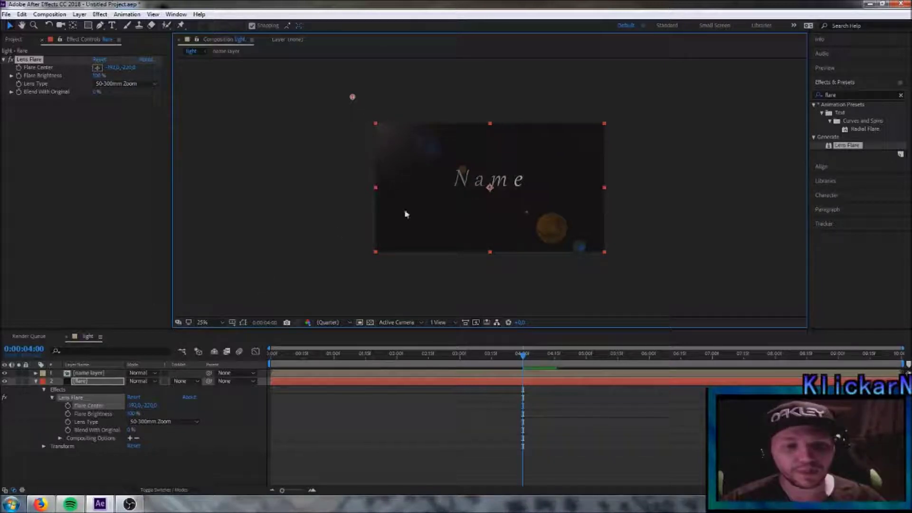
left_click(68, 406)
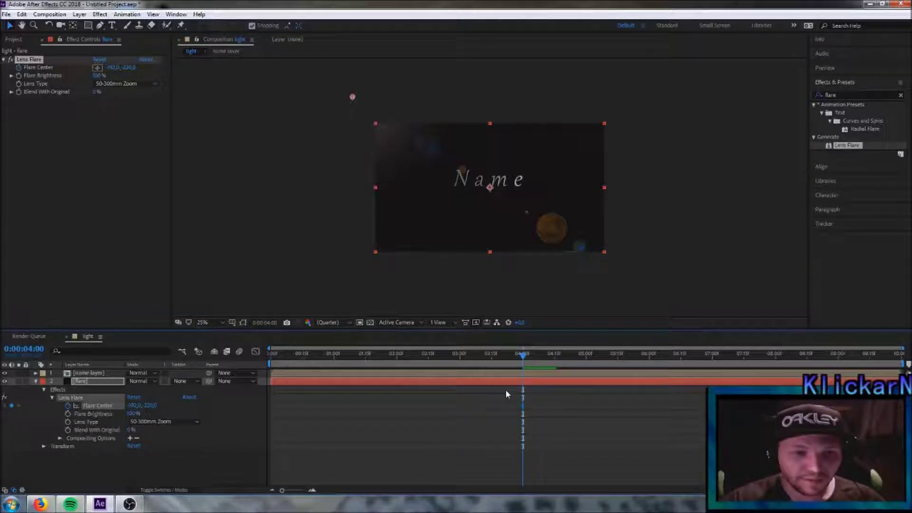
Keyframe the flare center progressively rightward above the frame at 0:00:05:10, 0:00:05:23 and 0:00:06:21, ending beyond the upper-right corner
left_click_drag(523, 356, 607, 360)
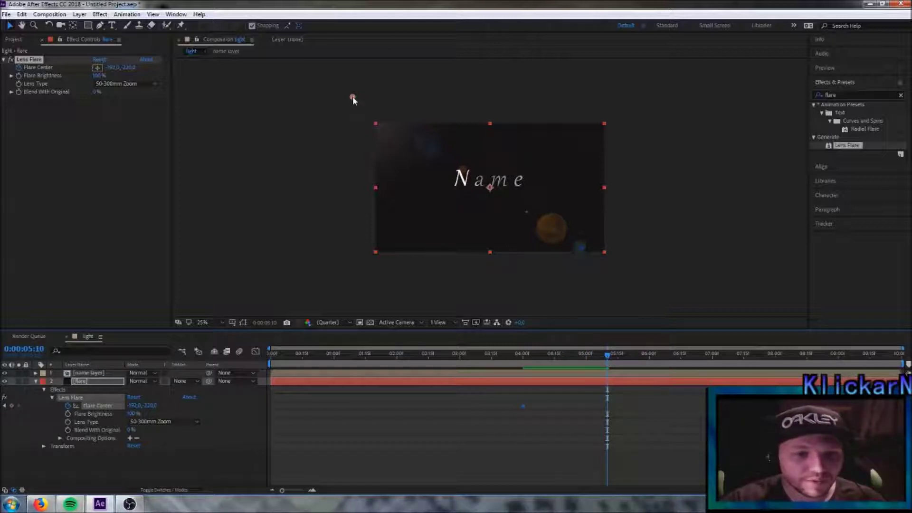
left_click_drag(353, 96, 457, 100)
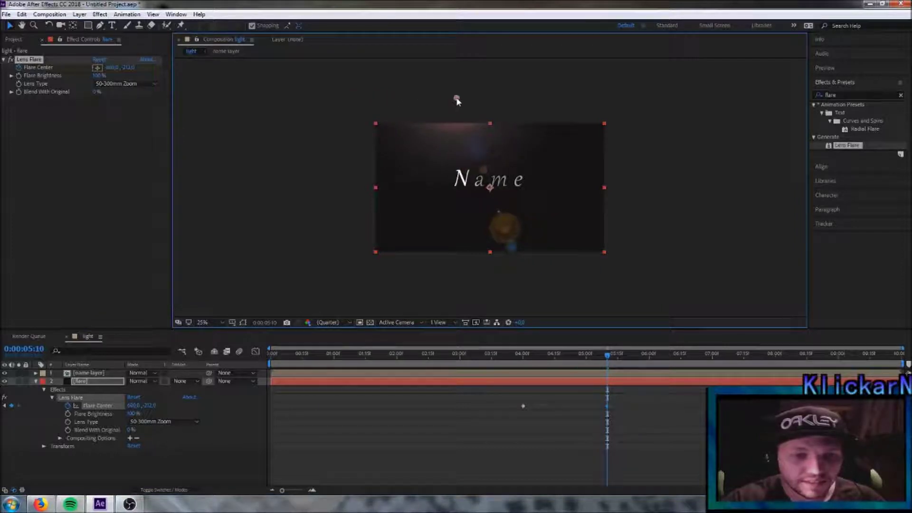
left_click_drag(610, 358, 637, 359)
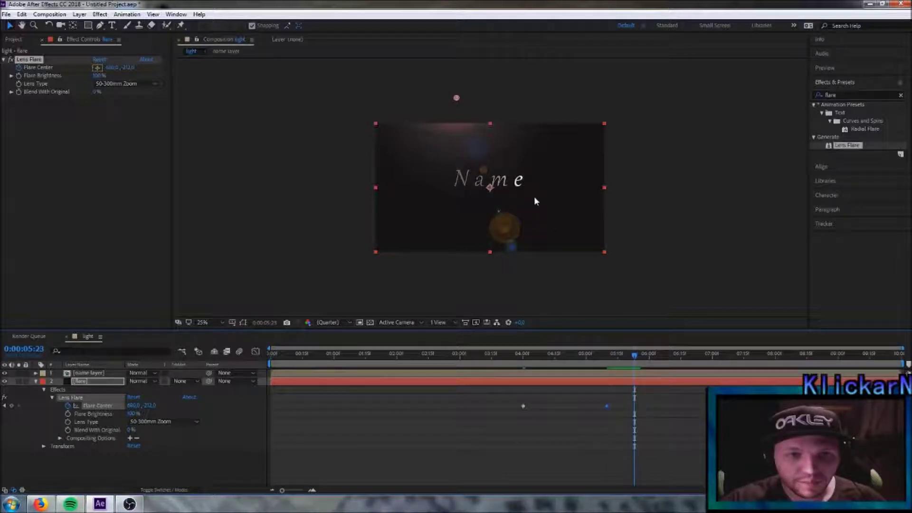
left_click_drag(457, 100, 524, 102)
left_click_drag(634, 357, 691, 362)
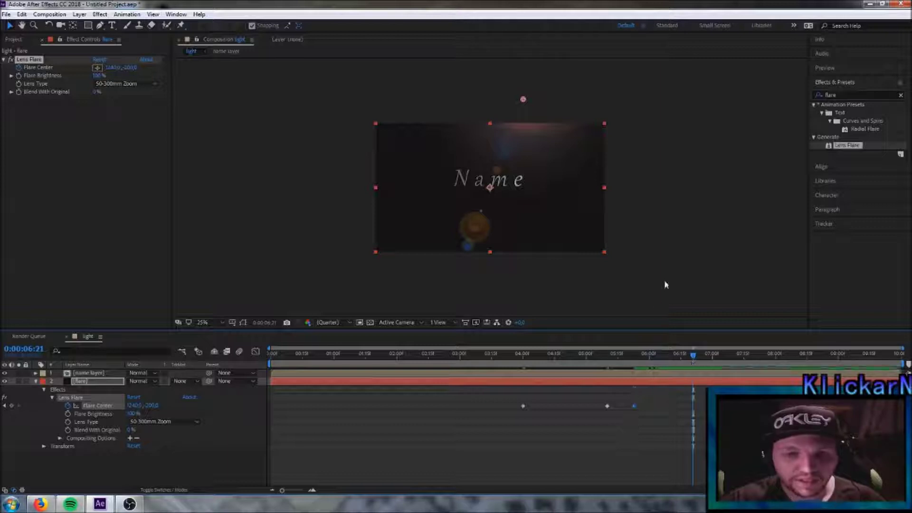
left_click_drag(523, 99, 613, 99)
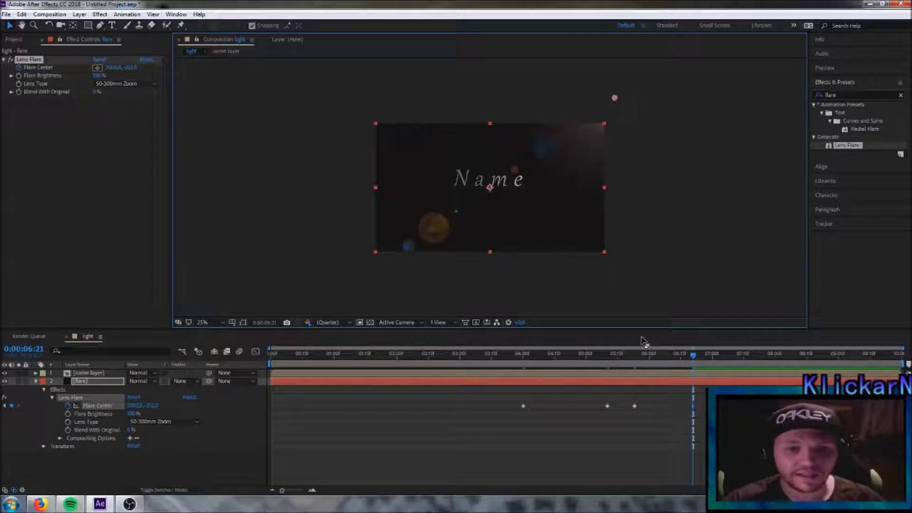
Keyframe the lens flare's Blend With Original at 100% at the composition start and again at 0:00:03:05
left_click_drag(686, 356, 271, 329)
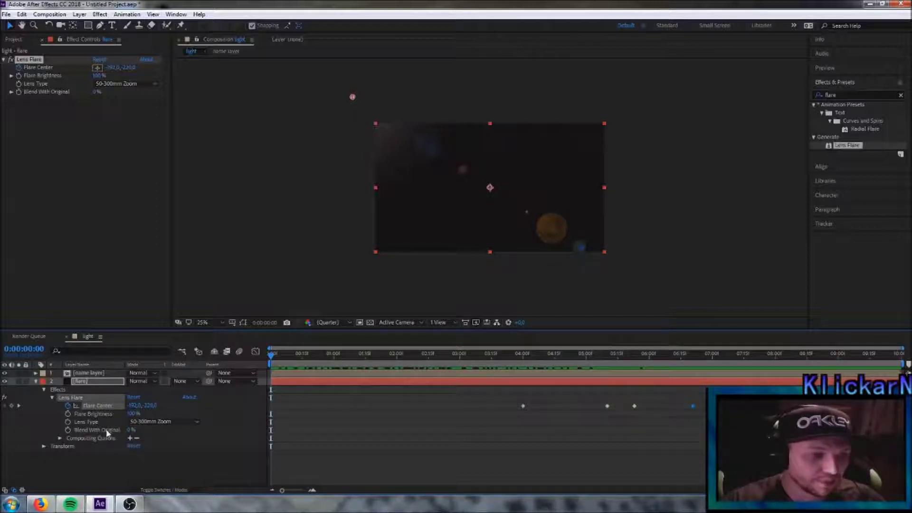
left_click(68, 430)
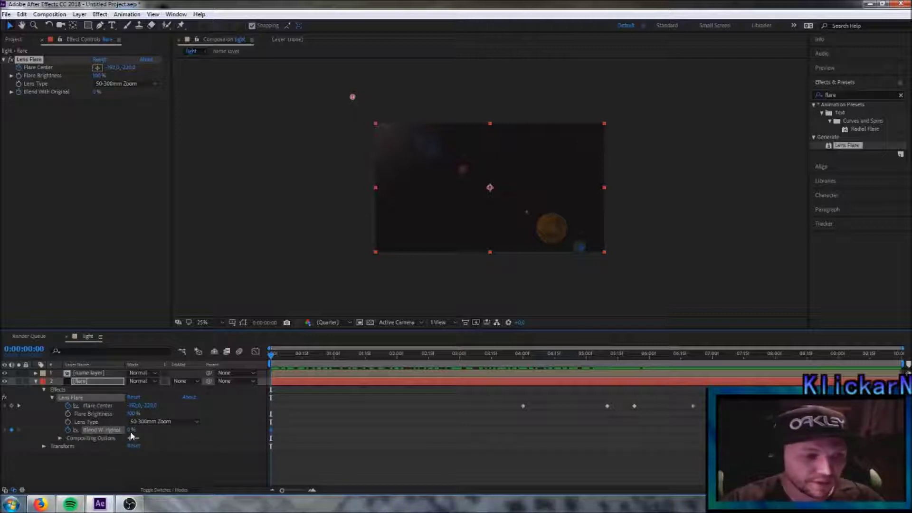
left_click_drag(130, 431, 206, 426)
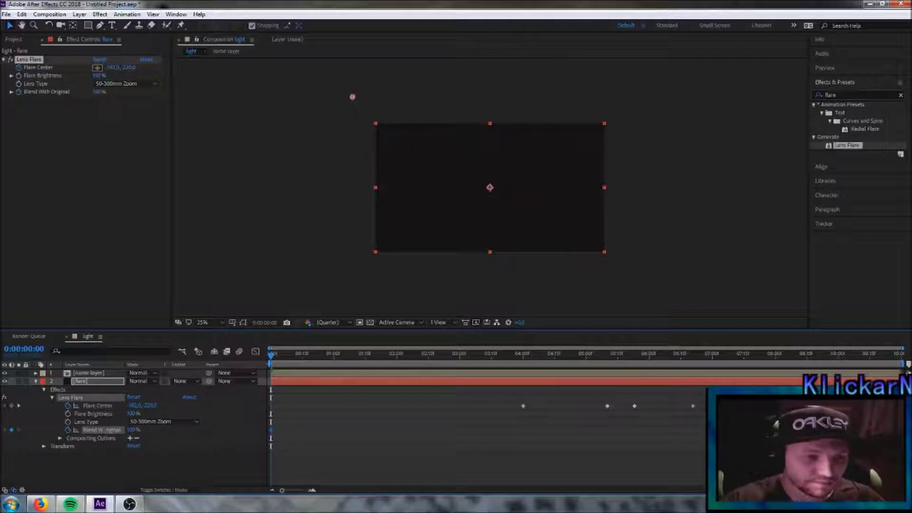
left_click_drag(271, 357, 471, 365)
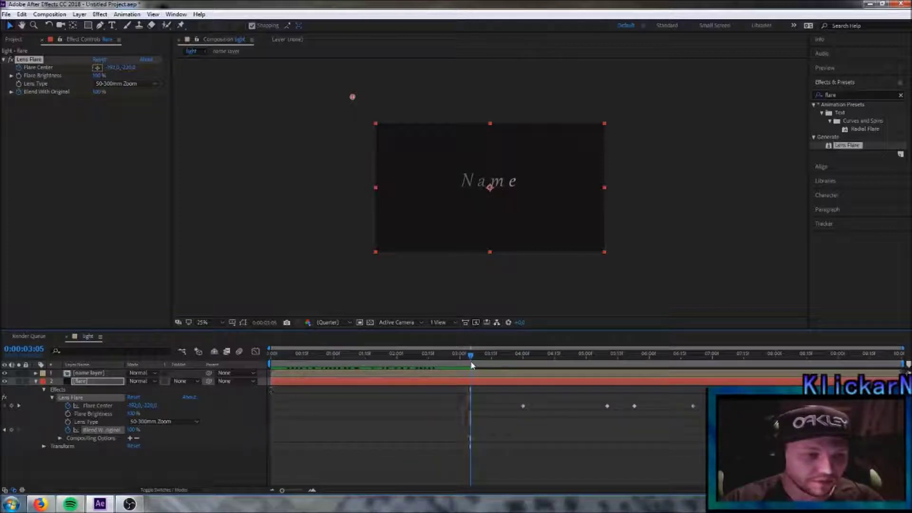
left_click(11, 431)
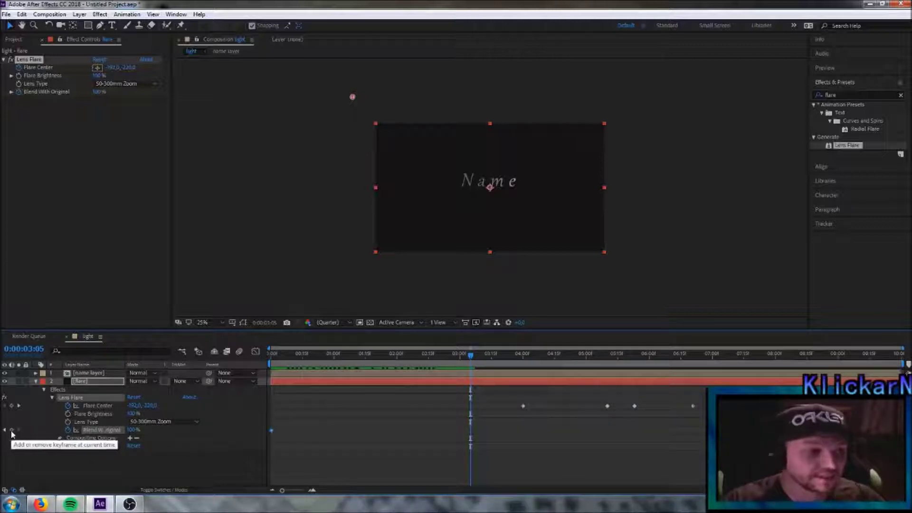
At 0:00:03:11, set the lens flare's Blend With Original to 0%
left_click_drag(472, 360, 484, 360)
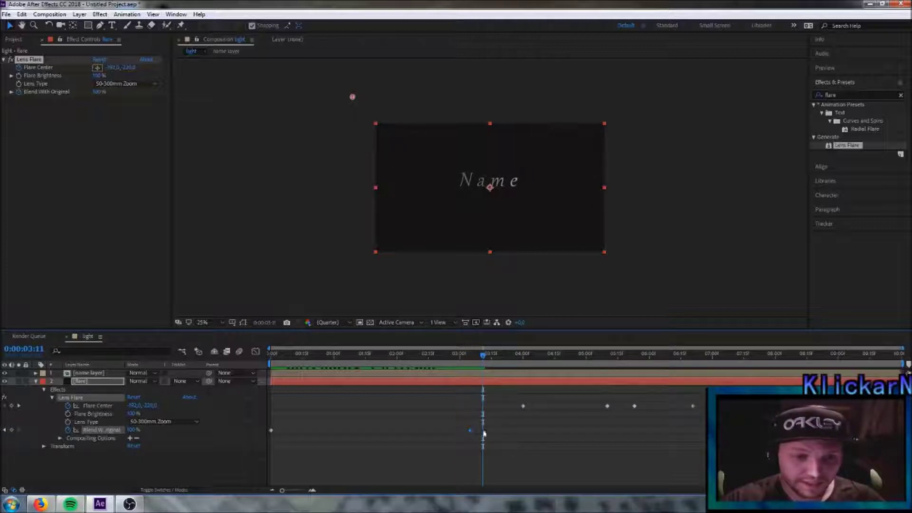
left_click(133, 430)
type("0")
key("Return")
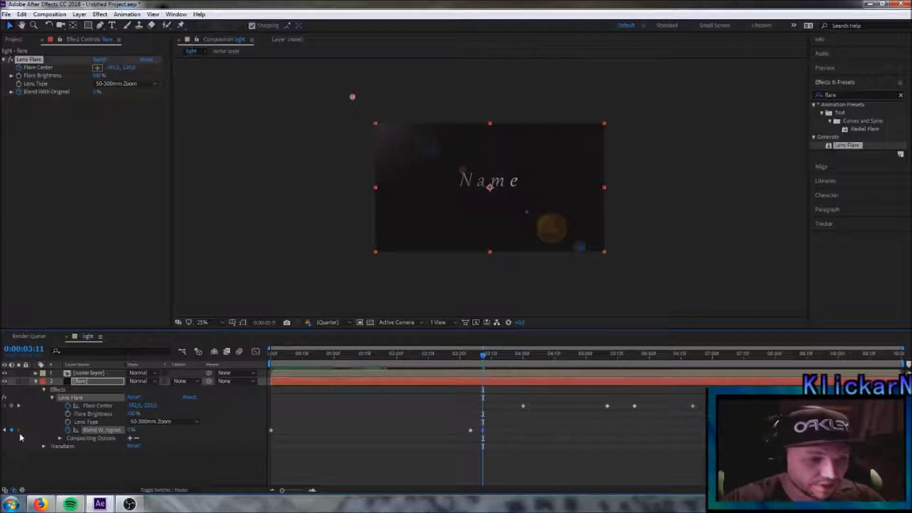
Hold Blend With Original at 0% with a keyframe at 0:00:07:00 and set it to 100% at 0:00:07:14
left_click_drag(482, 354, 725, 351)
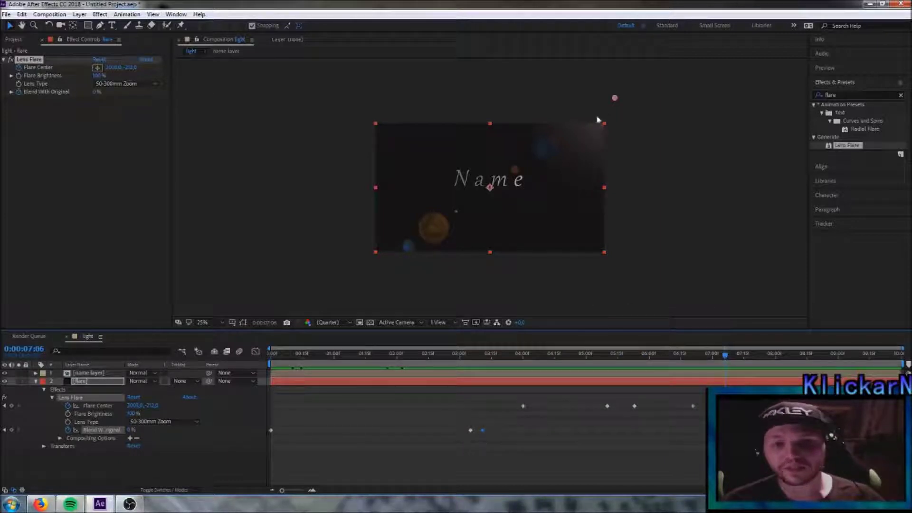
left_click_drag(726, 357, 713, 361)
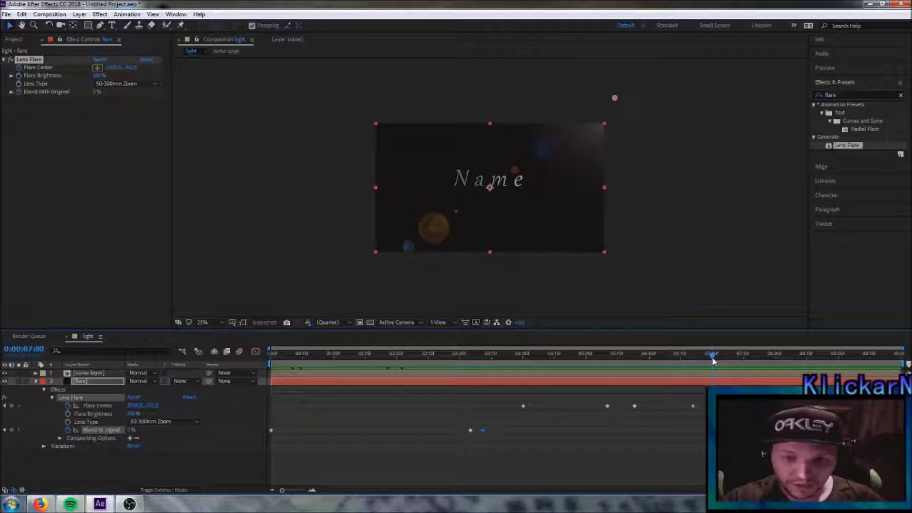
left_click(11, 430)
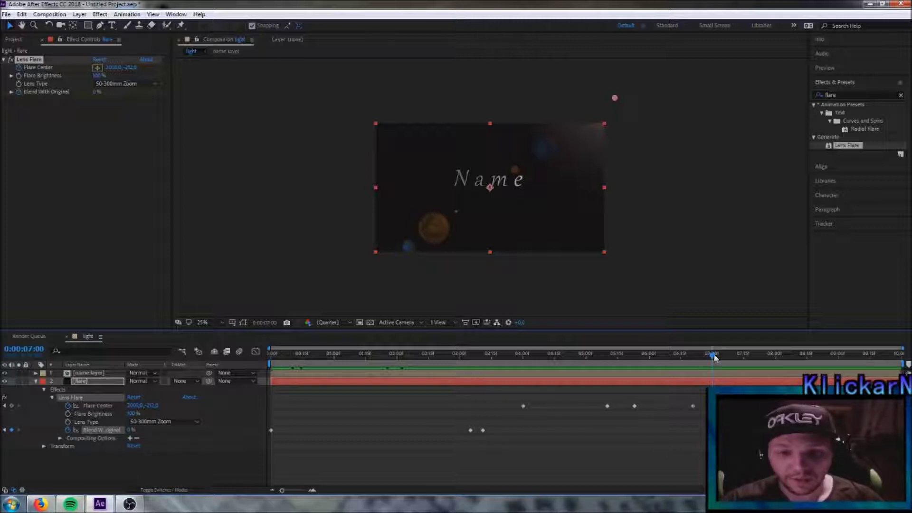
left_click_drag(724, 355, 742, 357)
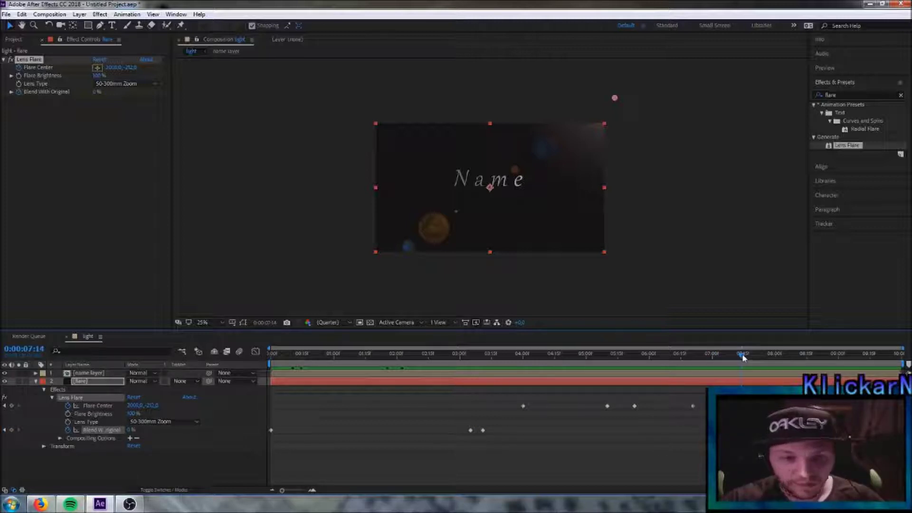
left_click_drag(131, 430, 176, 430)
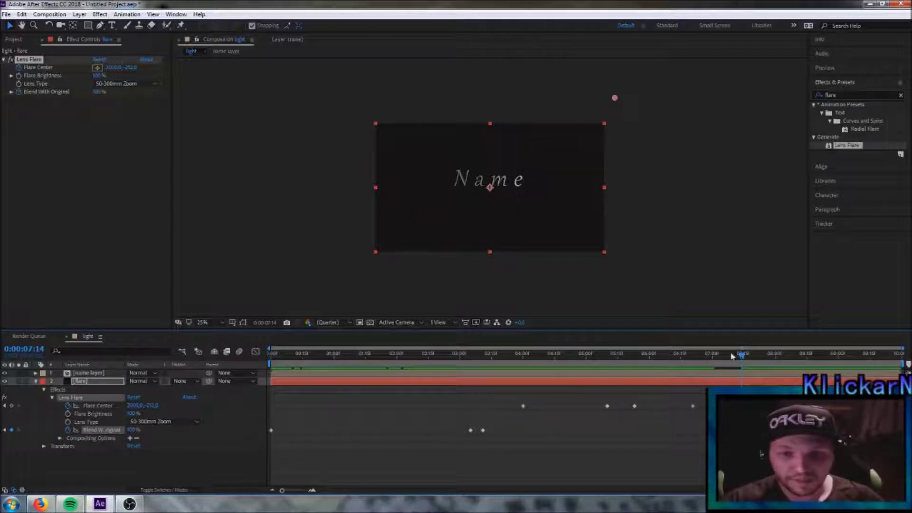
Scrub through the composition to check the flare's fade and movement, and collapse the flare layer's properties
left_click_drag(744, 358, 247, 355)
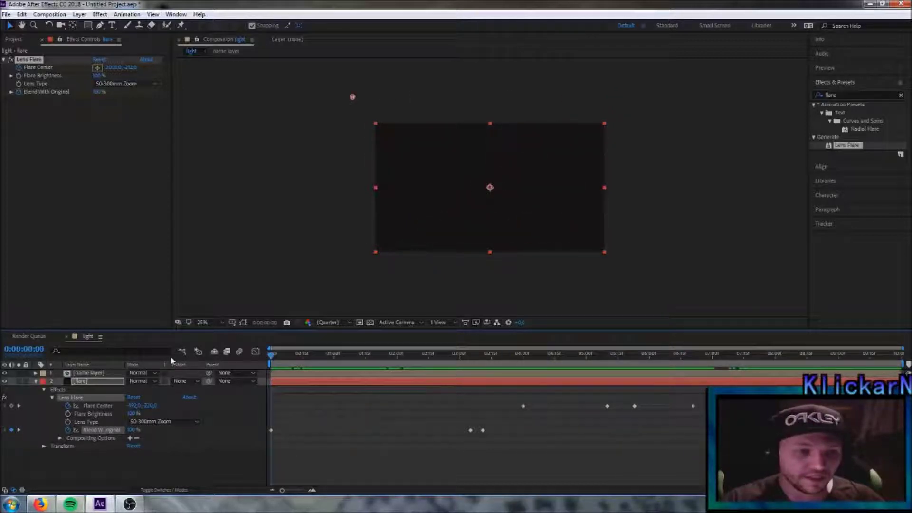
left_click_drag(283, 353, 745, 356)
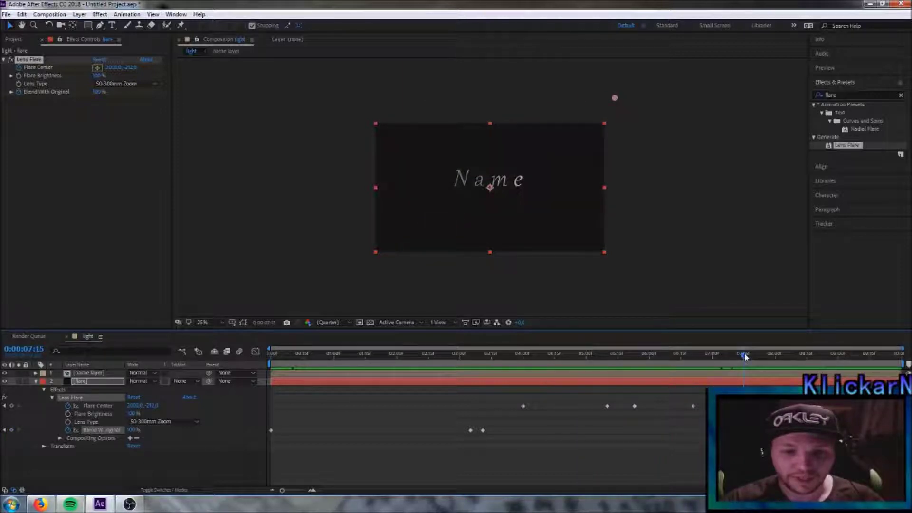
left_click_drag(741, 357, 739, 356)
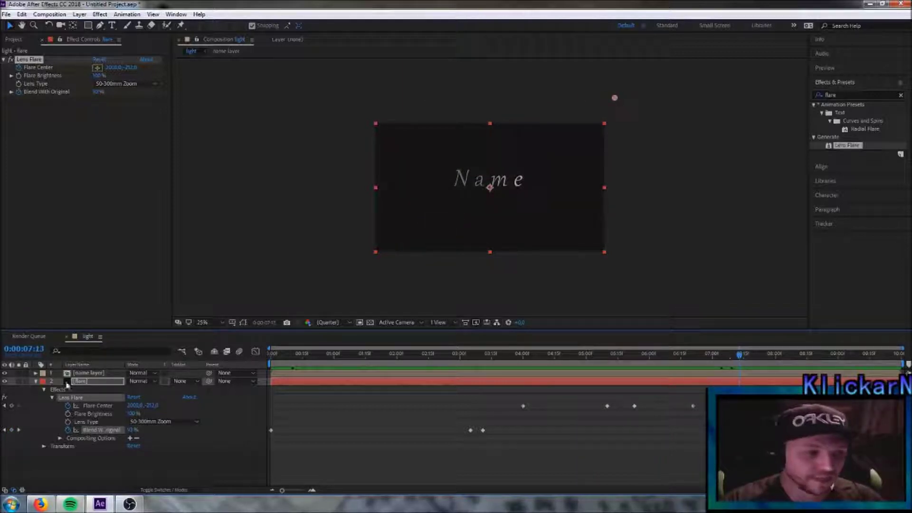
left_click(35, 381)
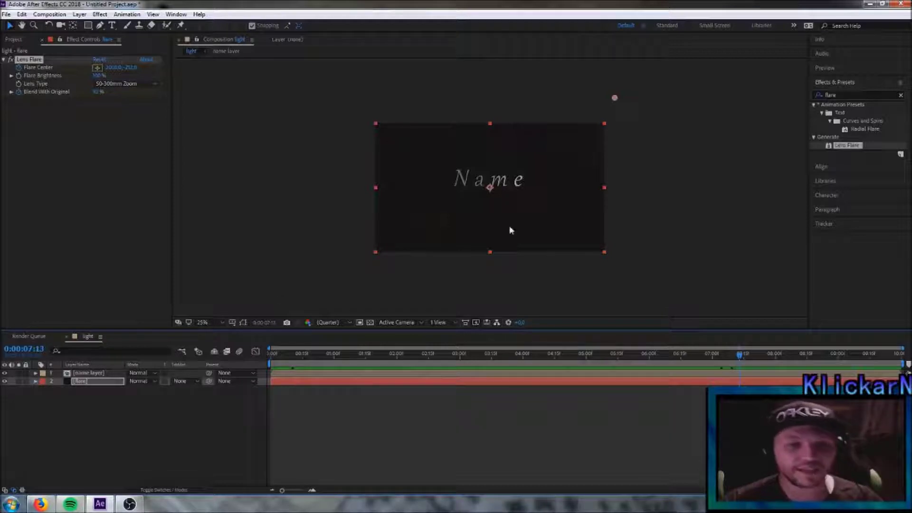
Find the CC Snowfall effect by searching for "snow" and apply it to the flare layer
scroll(495, 187, "up", 1)
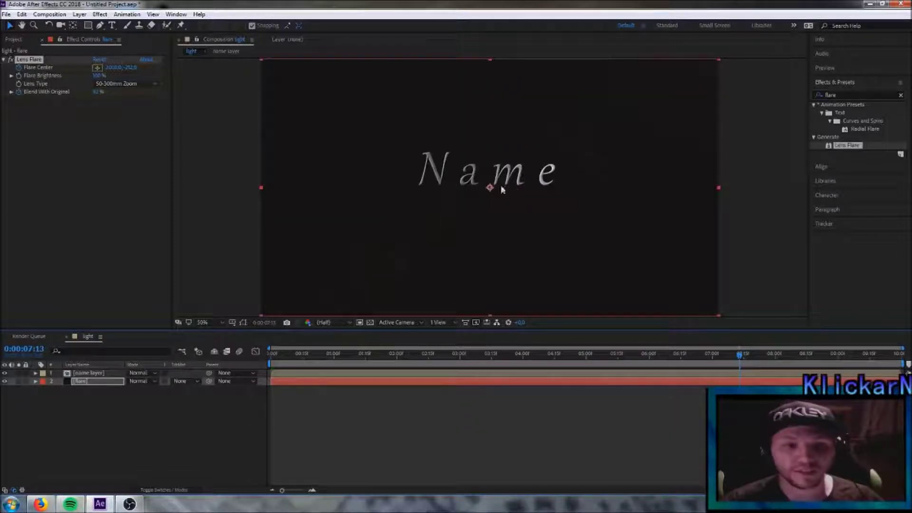
scroll(341, 108, "down", 1)
scroll(554, 193, "up", 1)
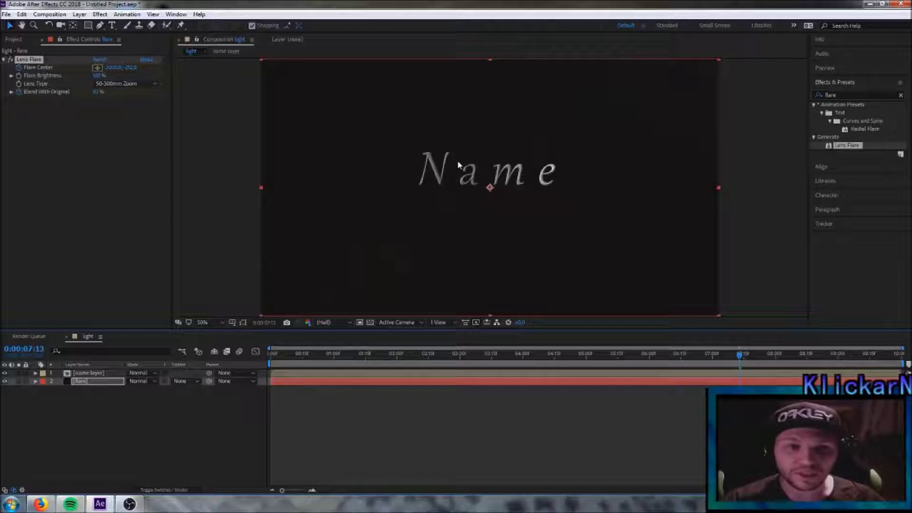
left_click(843, 95)
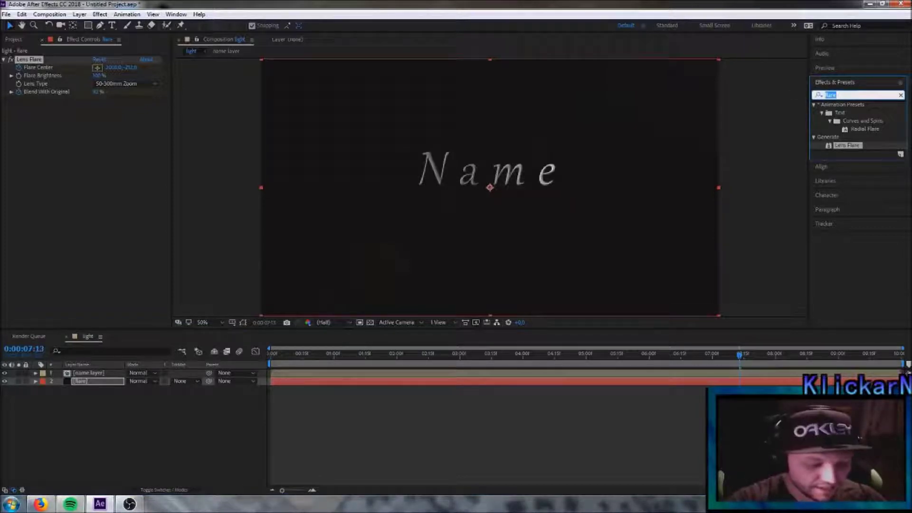
type("snow")
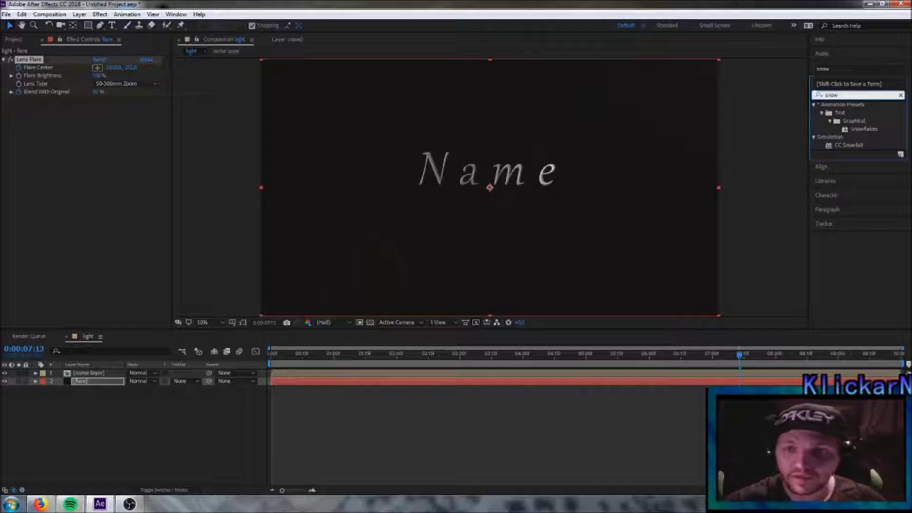
left_click_drag(855, 149, 107, 385)
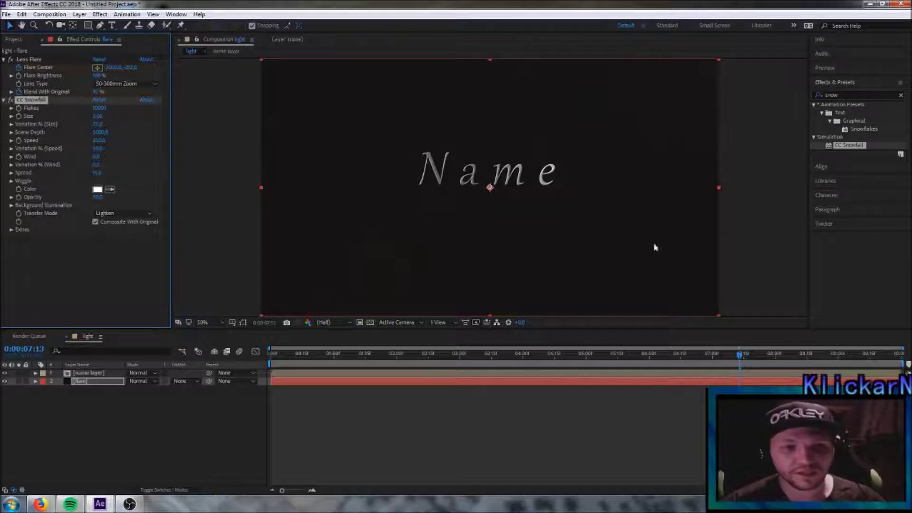
Set the CC Snowfall effect's Flakes to 3200, Size to 10 and Variation % (Size) to 100
left_click_drag(99, 107, 64, 108)
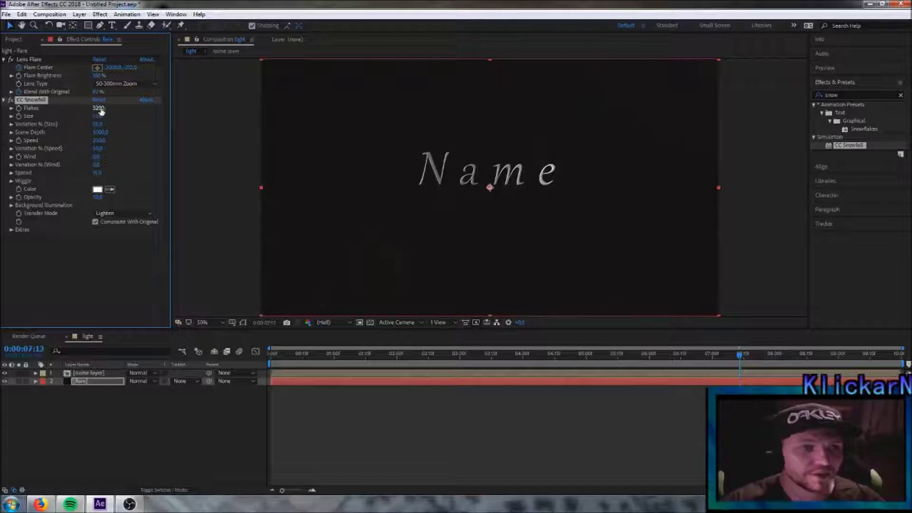
left_click_drag(97, 116, 116, 116)
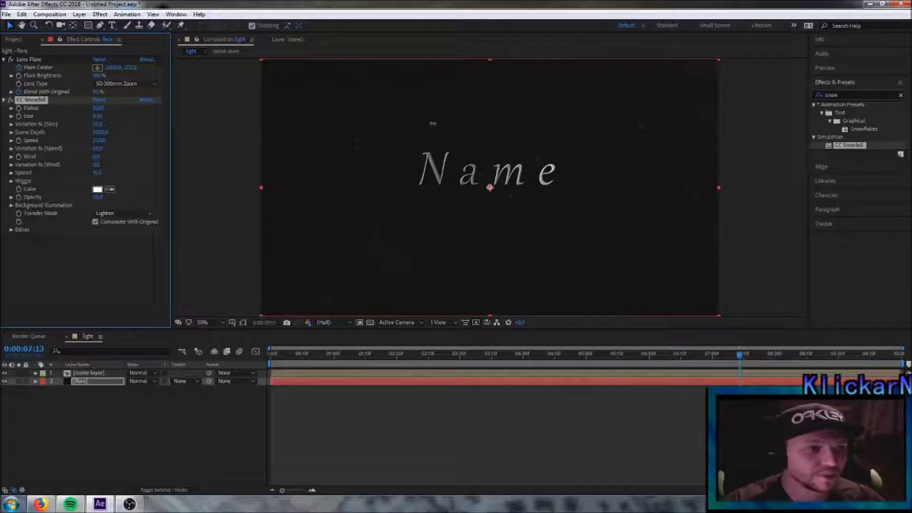
left_click(97, 116)
type("10")
key("Return")
left_click_drag(97, 125, 102, 125)
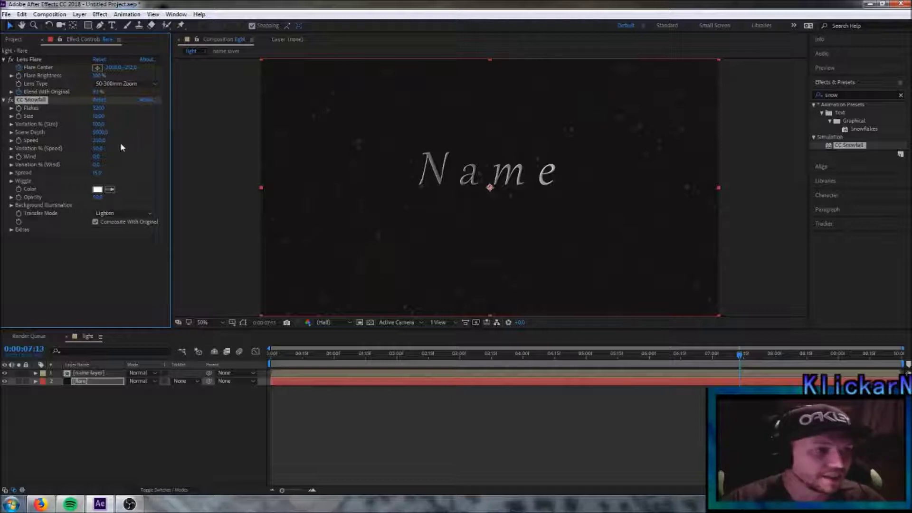
Set the snowfall's Speed to 200 and its Variation % (Speed) to 100
left_click_drag(98, 141, 128, 138)
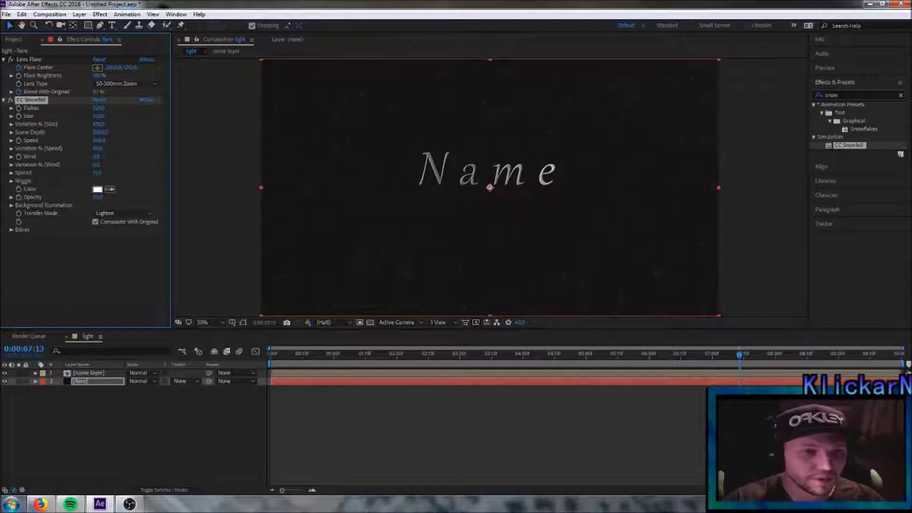
left_click_drag(348, 154, 135, 147)
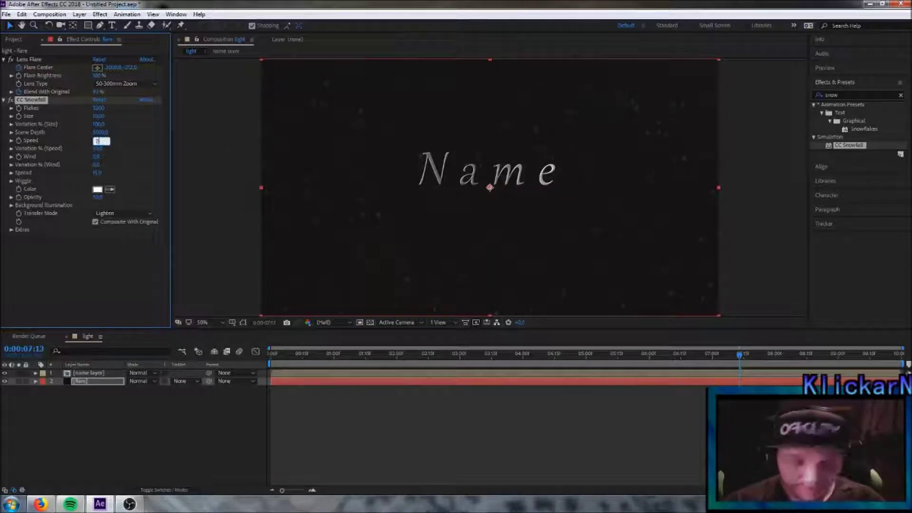
left_click(100, 141)
key("Return")
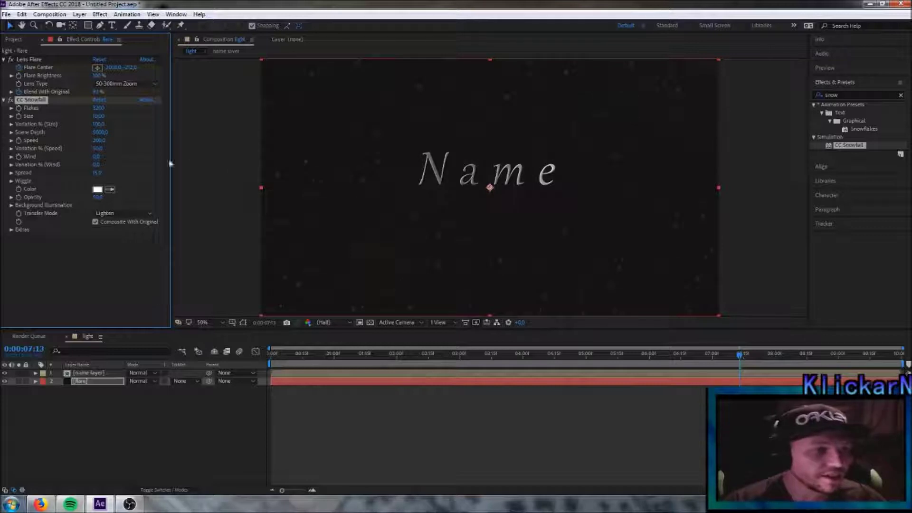
left_click_drag(99, 152, 203, 146)
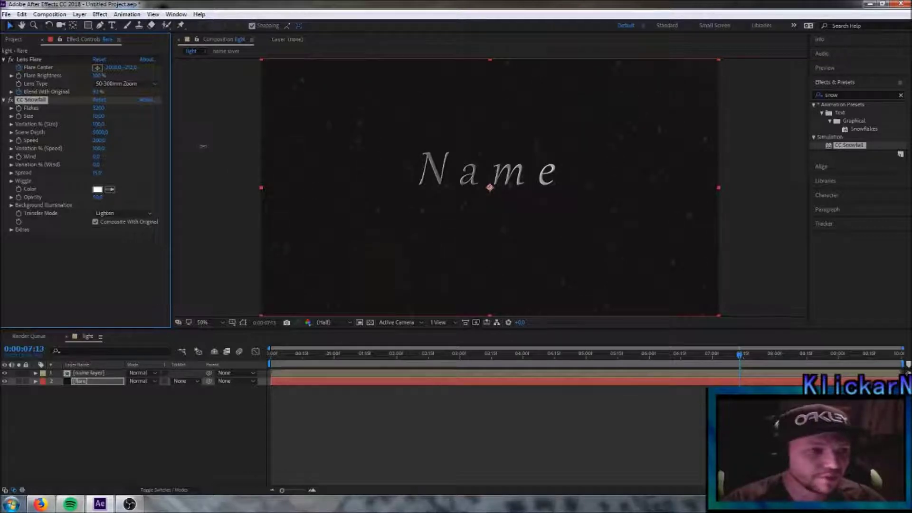
left_click(99, 140)
type("100")
key("Return")
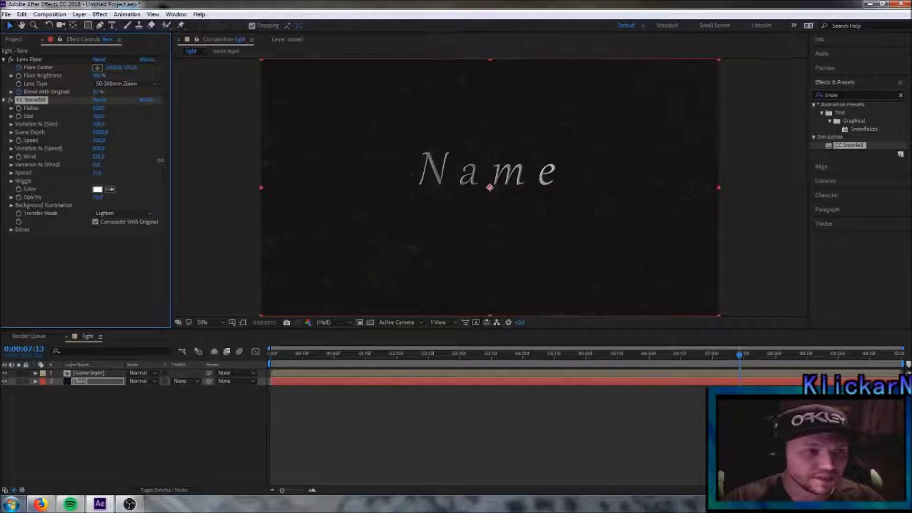
Set the snowfall's Wind to 200 and Variation % (Wind) to 100, scrubbing through the composition to check the particles' motion
left_click(98, 157)
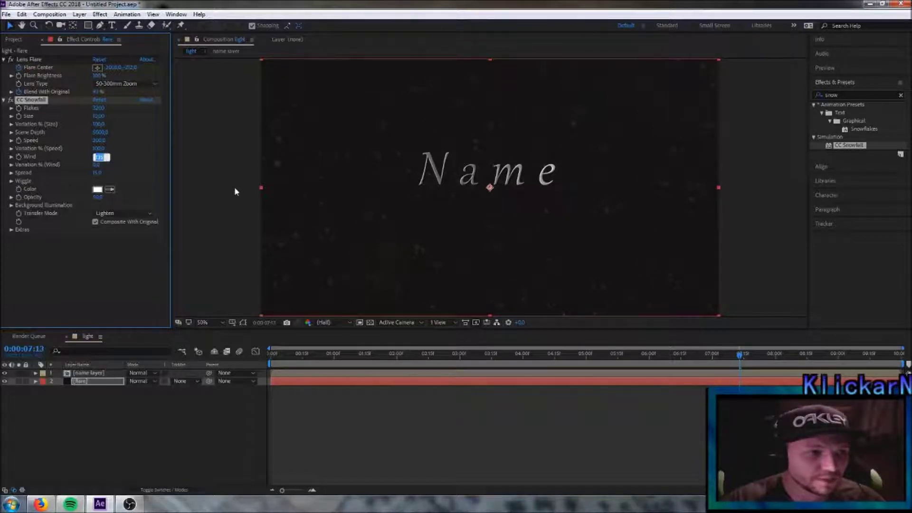
type("200")
key("Return")
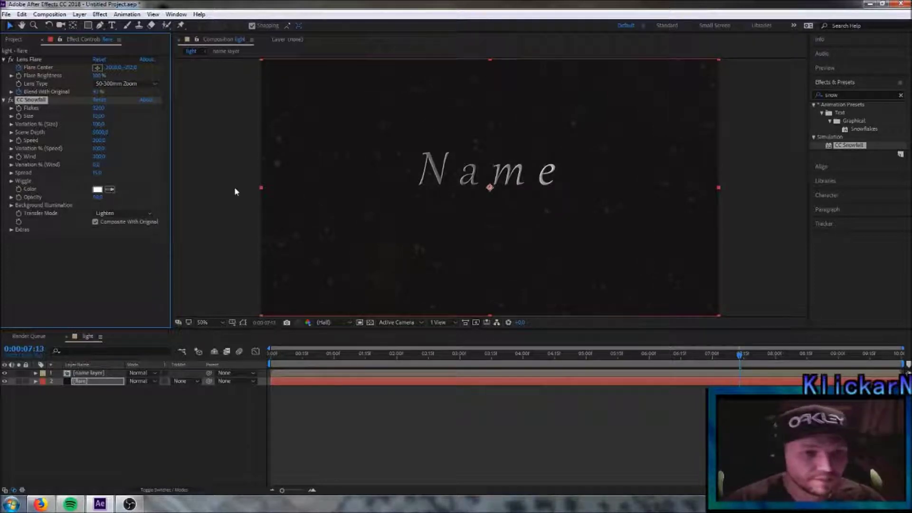
left_click_drag(736, 356, 574, 358)
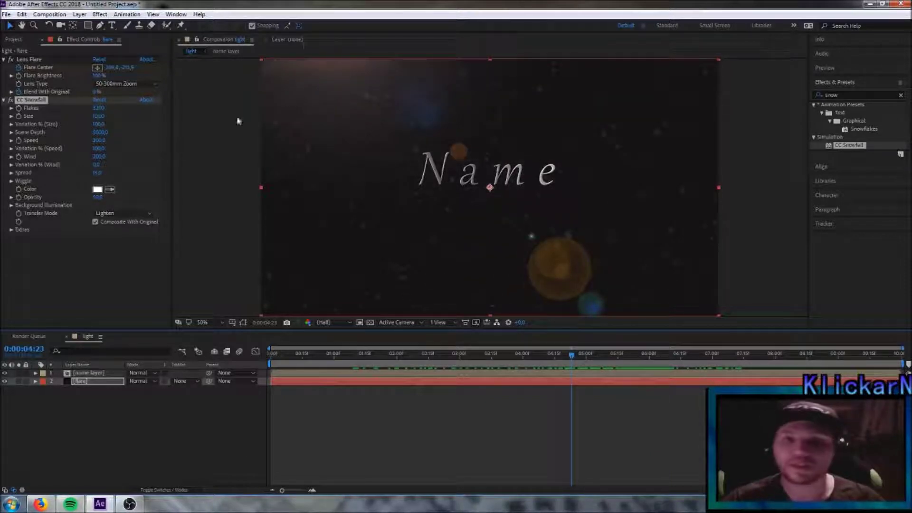
left_click_drag(96, 164, 141, 163)
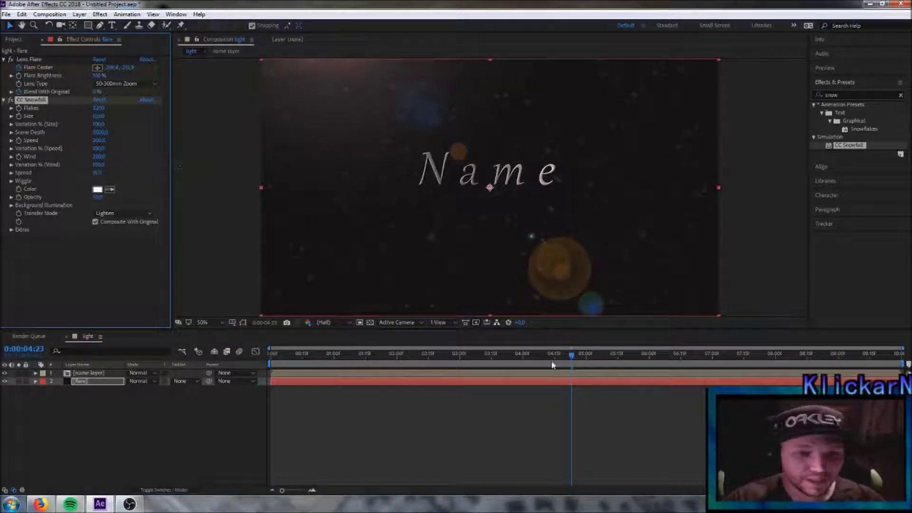
left_click_drag(572, 354, 651, 388)
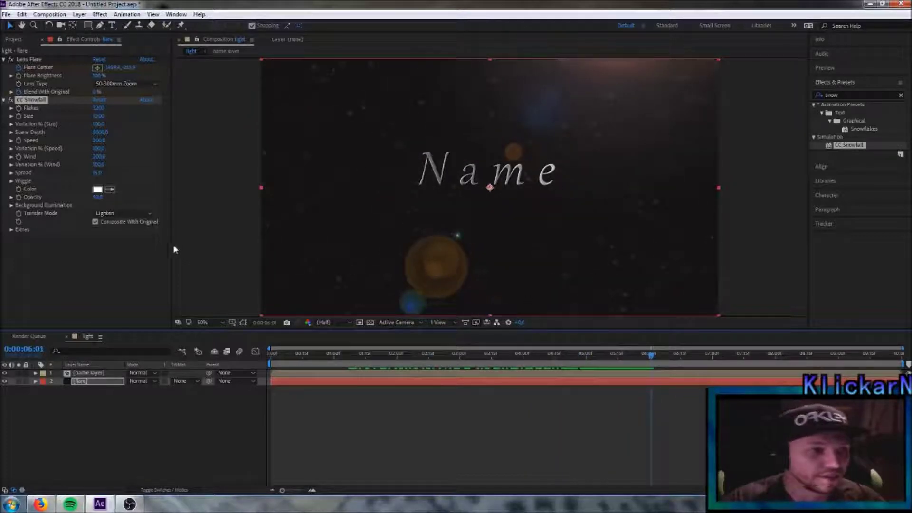
Set the snowfall's Spread to 30 and scrub around 0:00:06:05 to check the particles
left_click_drag(97, 175, 129, 176)
left_click(97, 173)
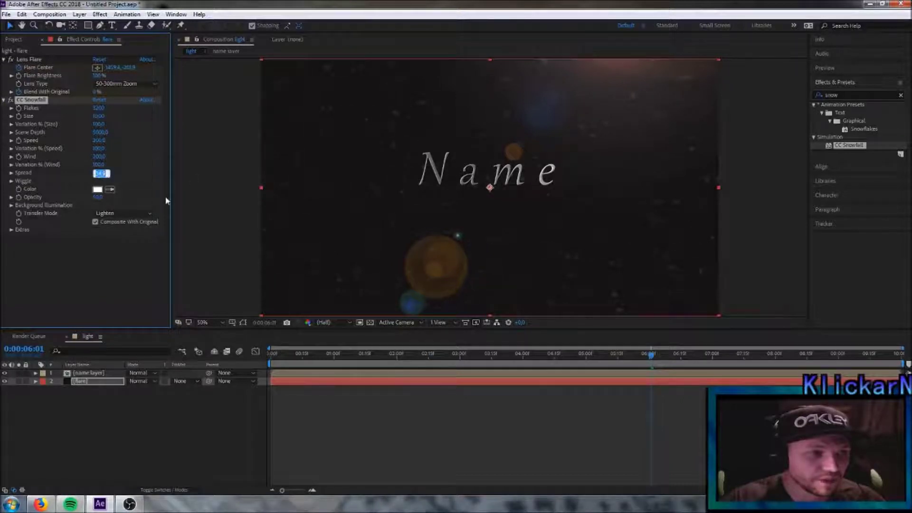
type("30")
key("Return")
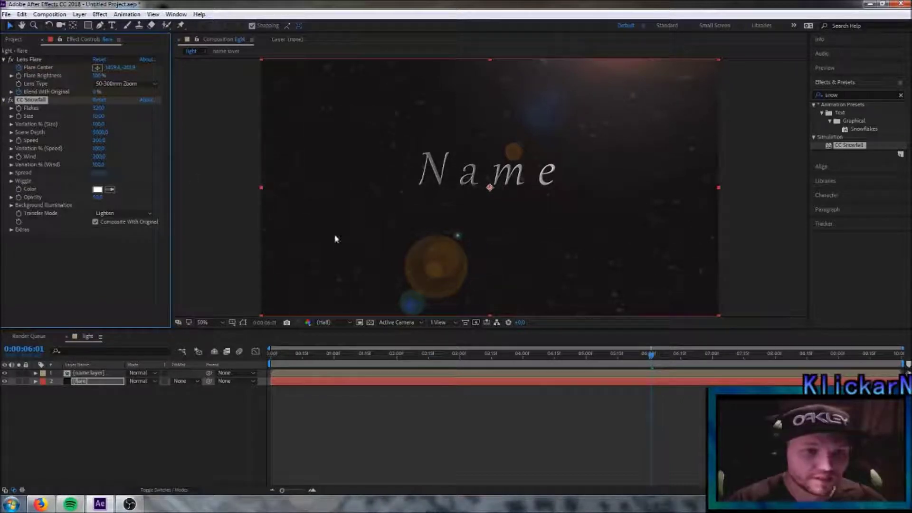
mouse_move(650, 354)
left_mouse_down()
mouse_move(356, 357)
mouse_move(659, 359)
left_mouse_up()
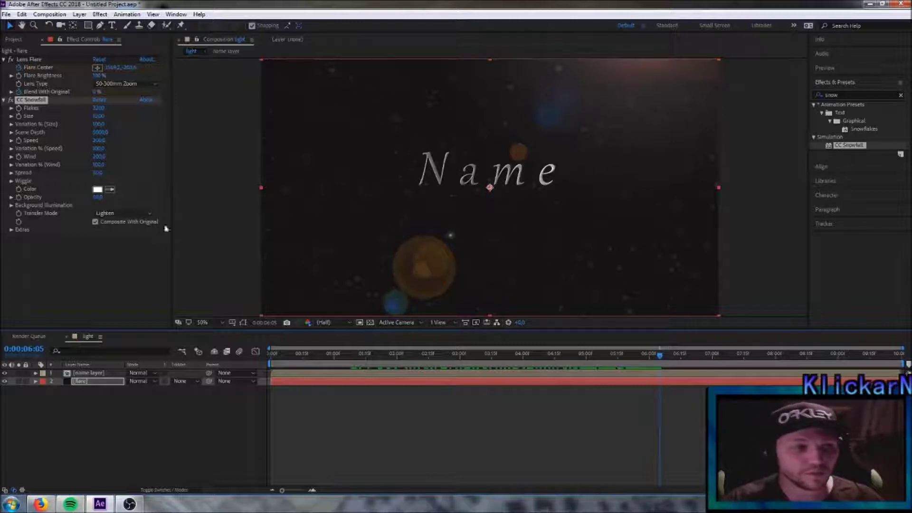
Change the snowfall particles' color from white to orange
left_click(97, 190)
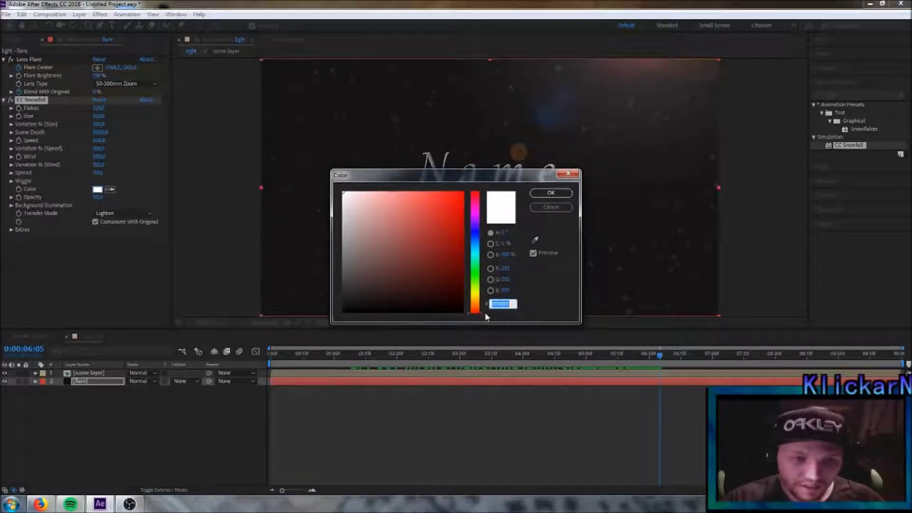
left_click_drag(482, 312, 481, 307)
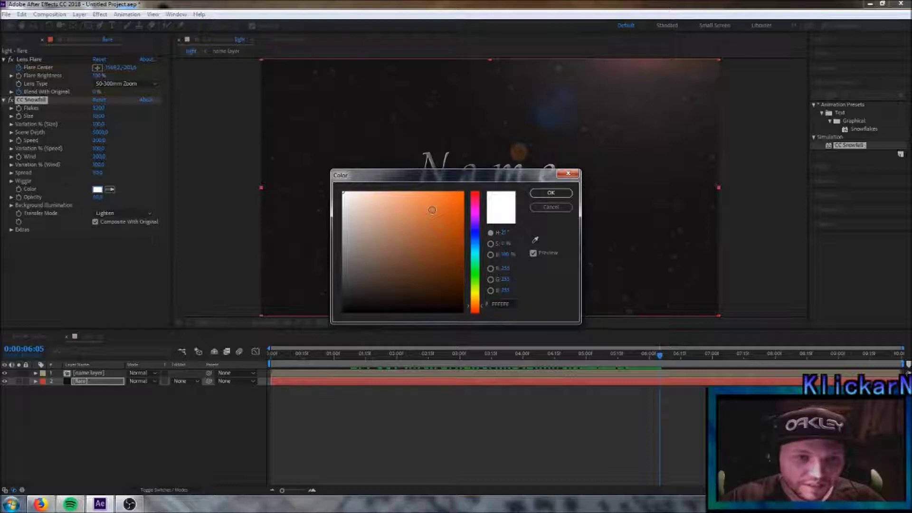
left_click(432, 209)
left_click(552, 192)
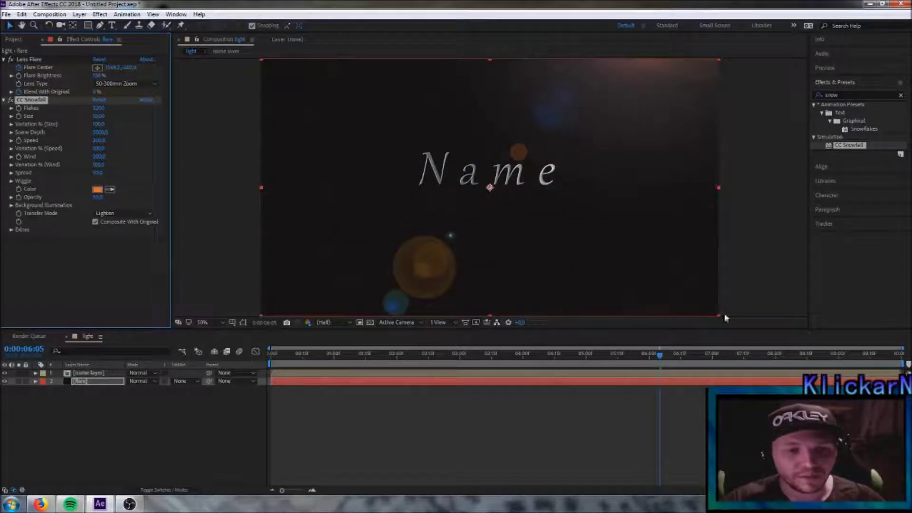
Return to the start of the composition and play the current preview to check the finished animation
left_click_drag(661, 360, 214, 348)
mouse_move(291, 345)
left_mouse_down()
mouse_move(736, 354)
mouse_move(296, 347)
left_mouse_up()
left_click(48, 15)
mouse_move(76, 122)
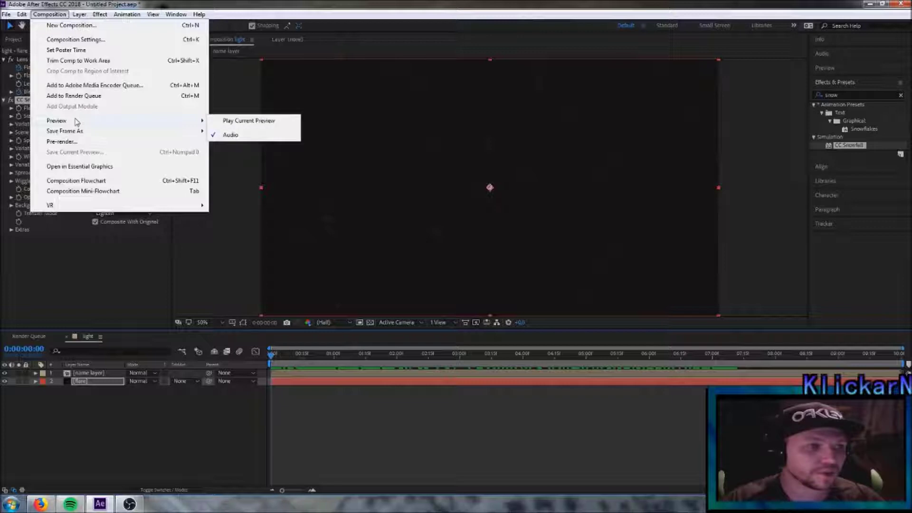
left_click(249, 122)
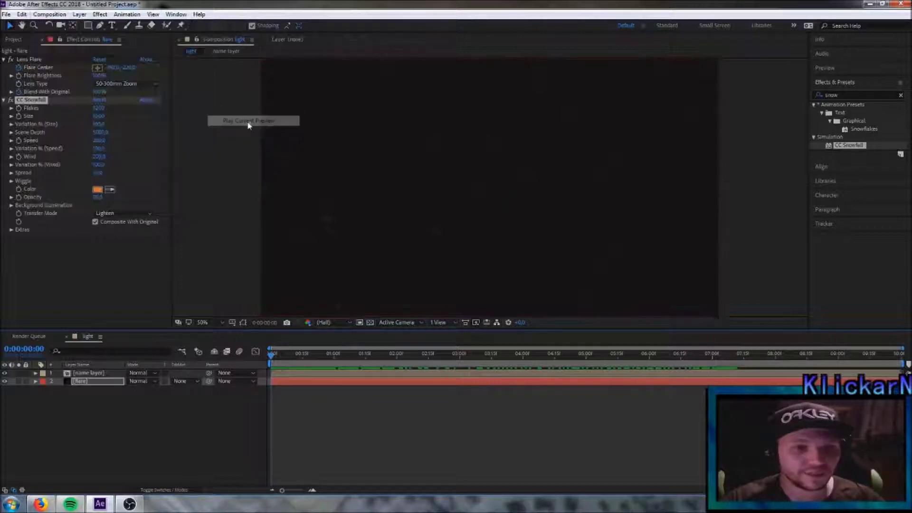